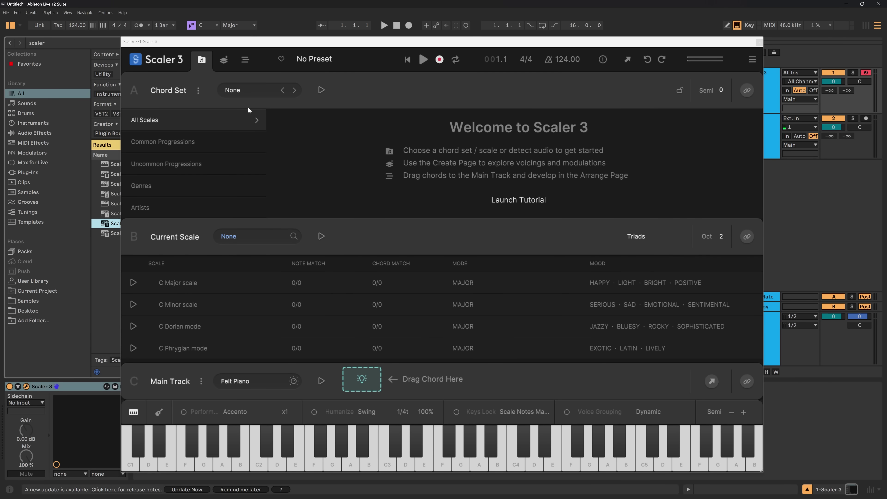
Step: Search 'd min' and set D Minor as the current scale, then clear the search box
{"action": "left_click", "coordinate": [251, 117]}
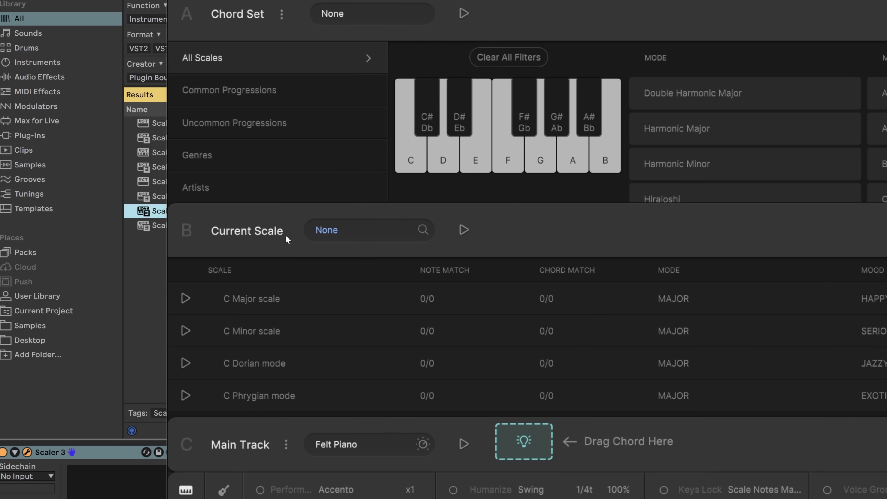
{"action": "left_click", "coordinate": [328, 231]}
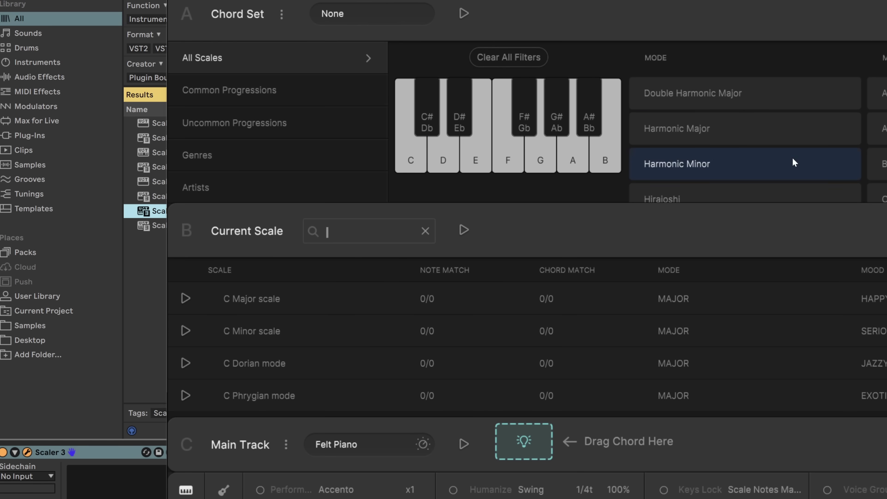
{"action": "type", "text": "d min"}
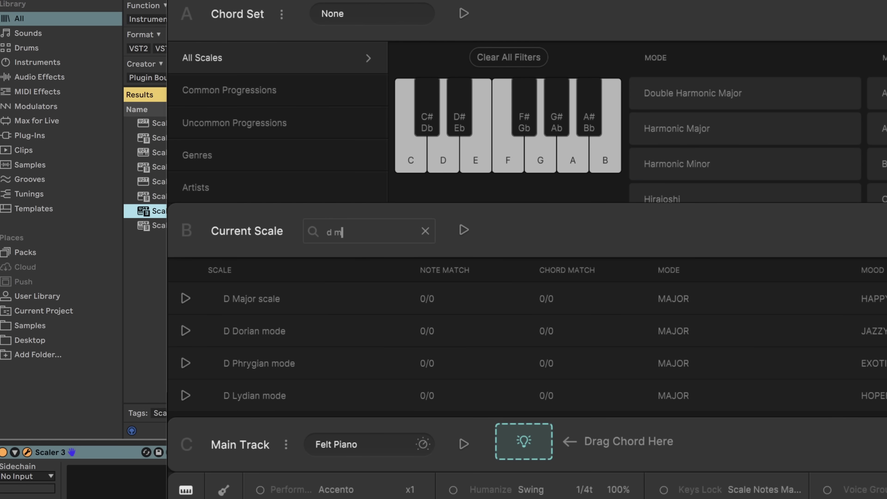
{"action": "left_click", "coordinate": [273, 301]}
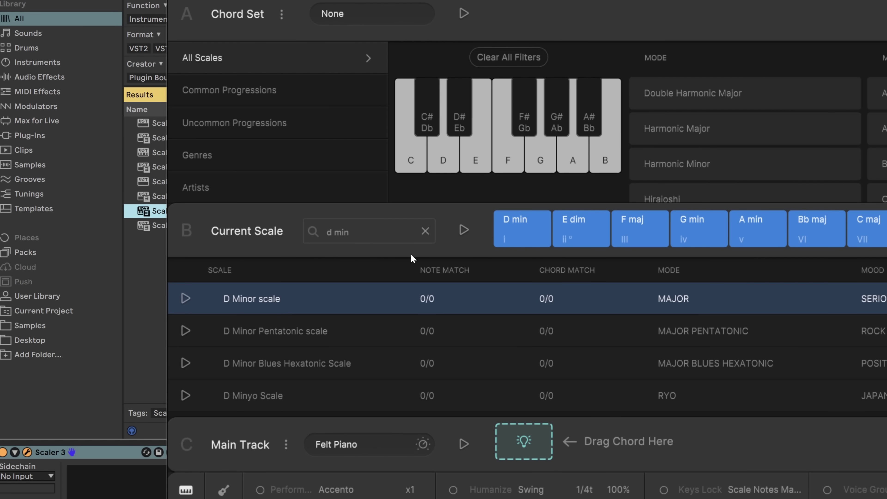
{"action": "left_click", "coordinate": [425, 232]}
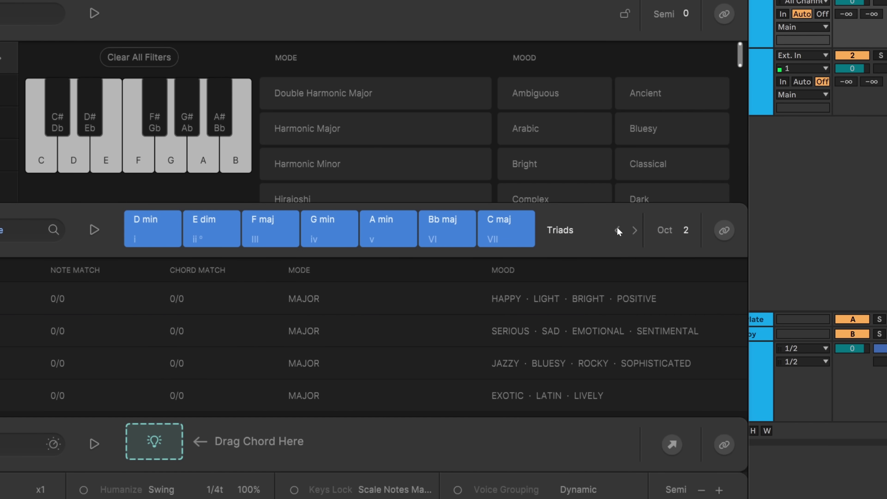
Step: Switch the scale chords from triads to 9ths using the Colors extensions
{"action": "left_click", "coordinate": [634, 232]}
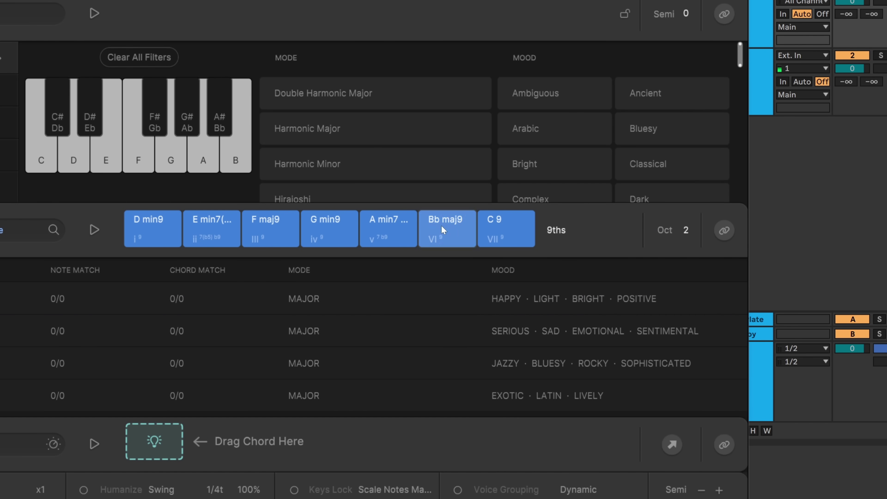
{"action": "left_click", "coordinate": [554, 230]}
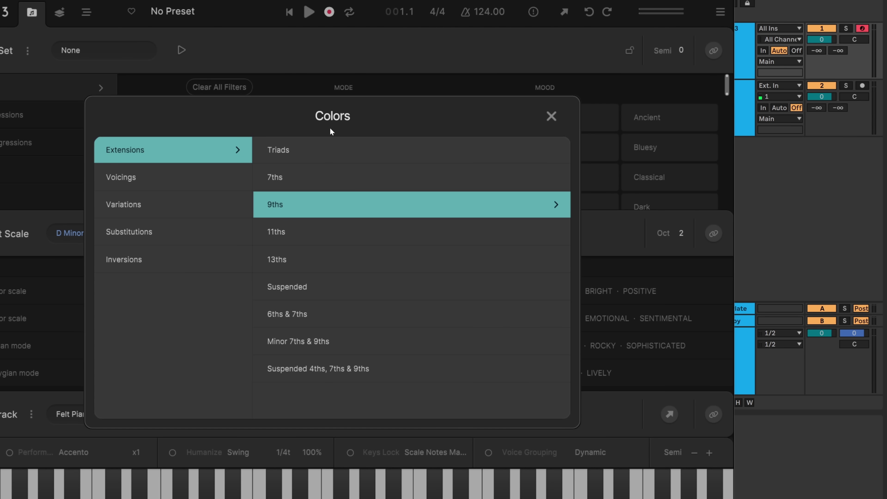
{"action": "left_click", "coordinate": [330, 206]}
Step: Audition the D min9, E min7(b5) and G min9 chords
{"action": "left_click", "coordinate": [223, 232]}
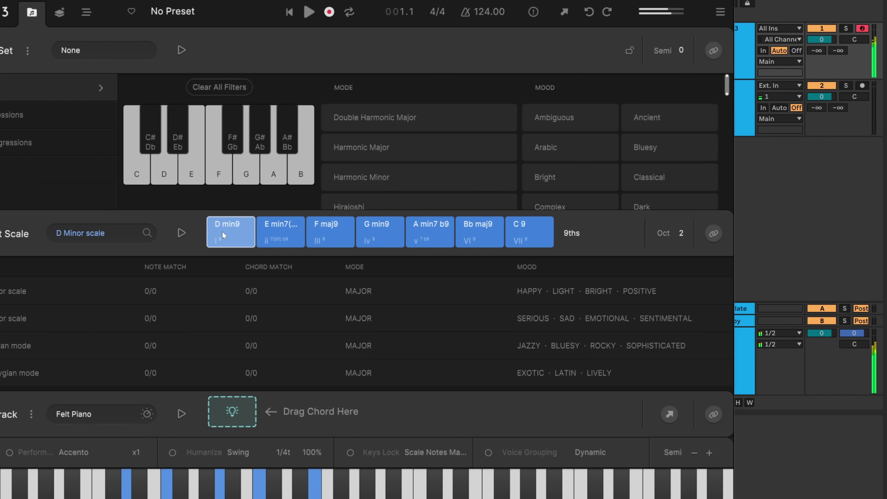
{"action": "left_click", "coordinate": [279, 232]}
{"action": "left_click", "coordinate": [368, 238]}
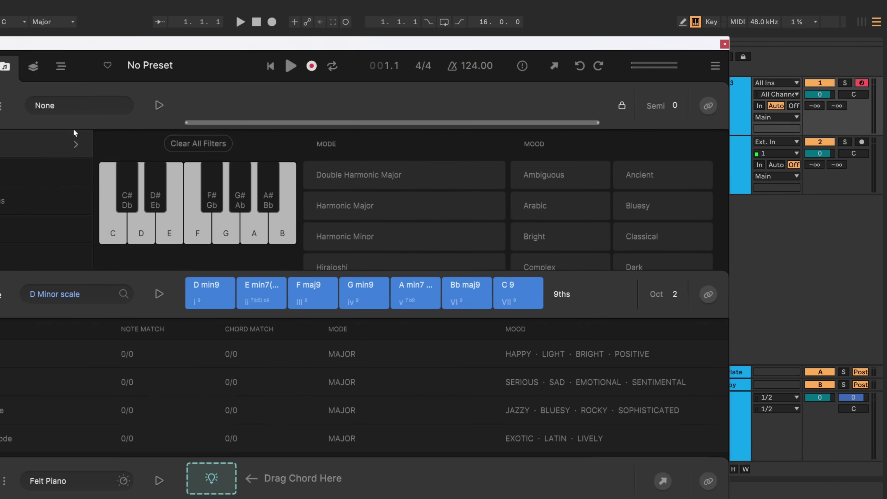
Step: Load the Thickened 2 chord set from the Common Progressions
{"action": "left_click", "coordinate": [62, 109]}
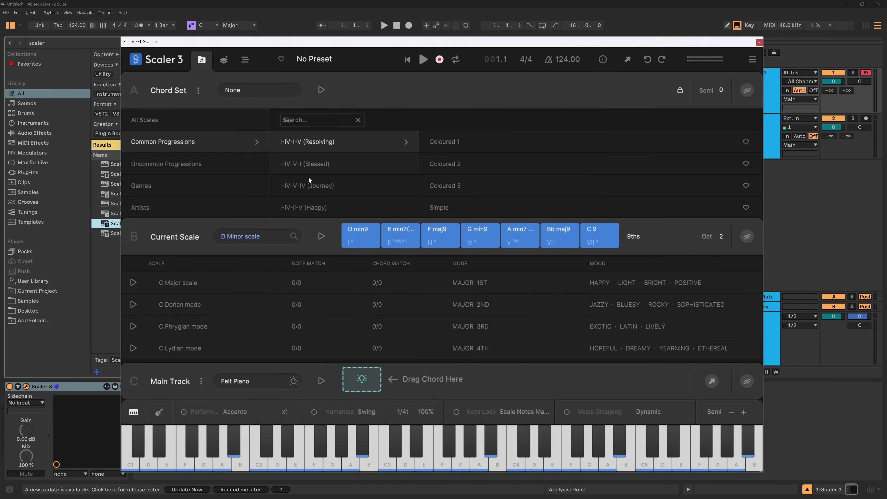
{"action": "scroll", "coordinate": [308, 177], "scroll_direction": "down", "scroll_amount": 2}
{"action": "scroll", "coordinate": [468, 170], "scroll_direction": "down", "scroll_amount": 3}
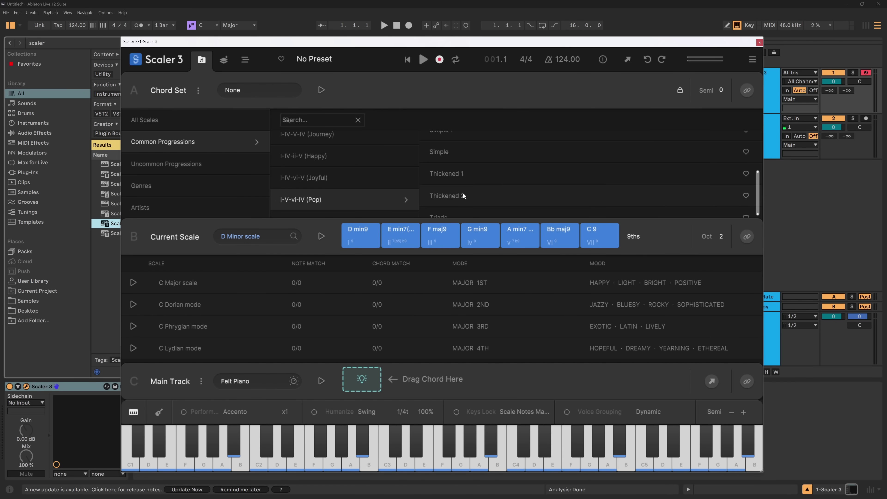
{"action": "left_click", "coordinate": [463, 192]}
Step: Audition D min, A min, Bb maj and G min, drag them onto the Main Track, and open chord exploration
{"action": "left_click", "coordinate": [357, 95]}
{"action": "left_click", "coordinate": [389, 85]}
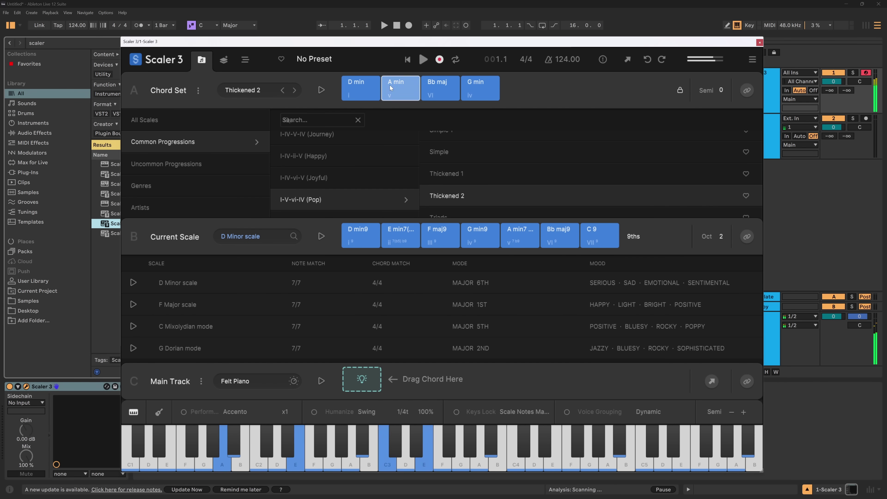
{"action": "left_click", "coordinate": [448, 86]}
{"action": "left_click", "coordinate": [477, 89]}
{"action": "left_click_drag", "start_coordinate": [547, 91], "coordinate": [344, 385]}
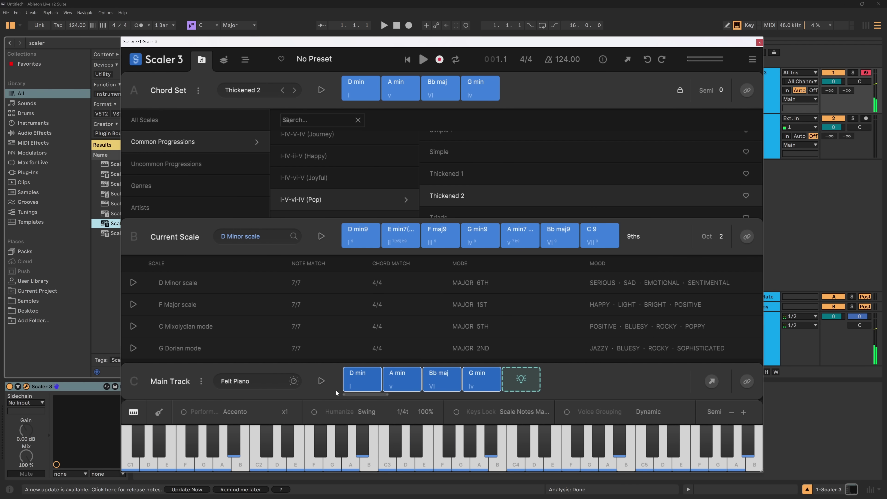
{"action": "left_click", "coordinate": [223, 61]}
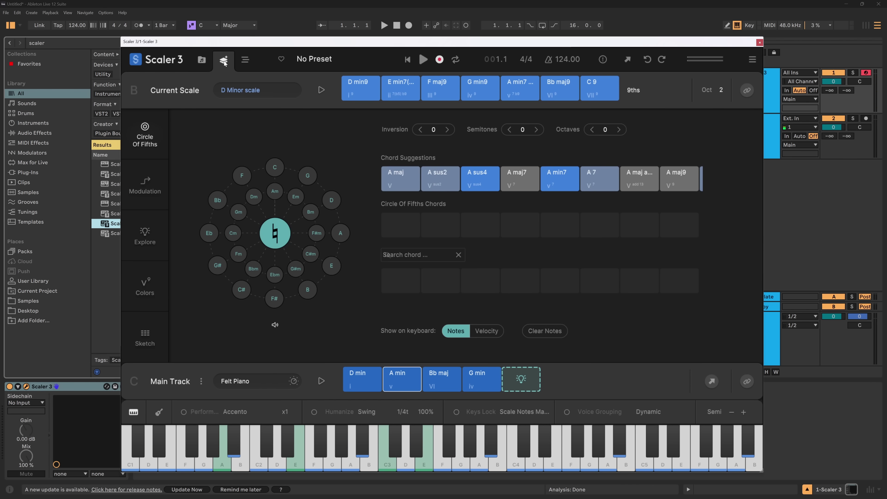
Step: Choose A minor as the modulation destination and audition the D min destination chord
{"action": "left_click", "coordinate": [157, 182]}
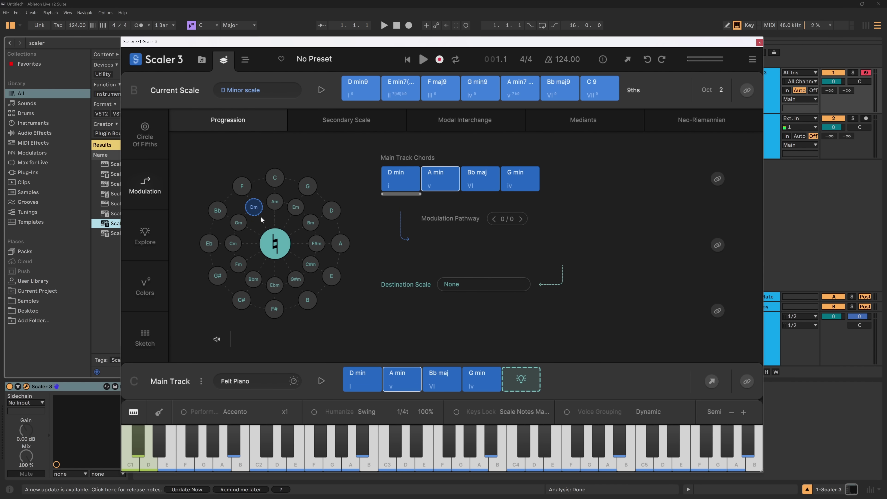
{"action": "left_click", "coordinate": [276, 202]}
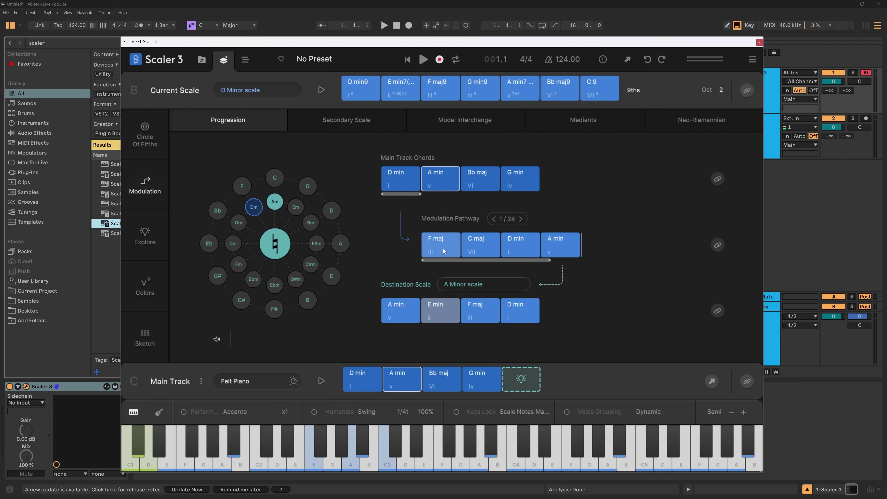
{"action": "scroll", "coordinate": [576, 255], "scroll_direction": "right", "scroll_amount": 2}
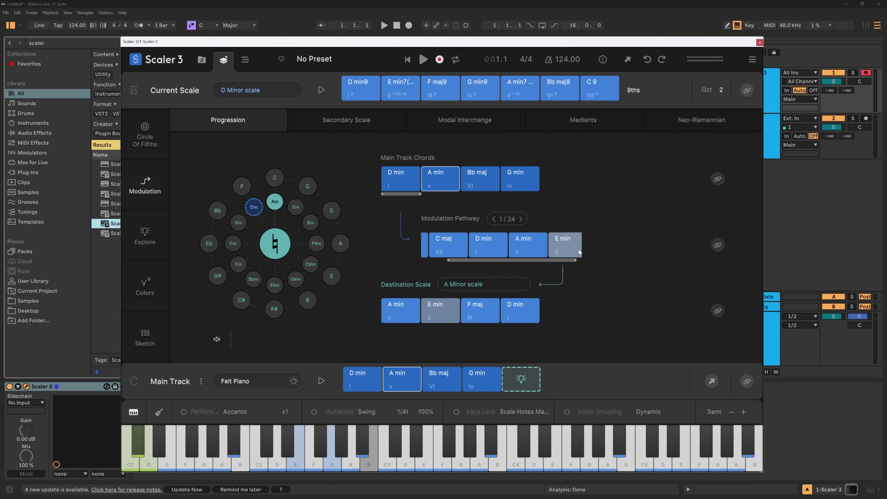
{"action": "scroll", "coordinate": [553, 251], "scroll_direction": "left", "scroll_amount": 2}
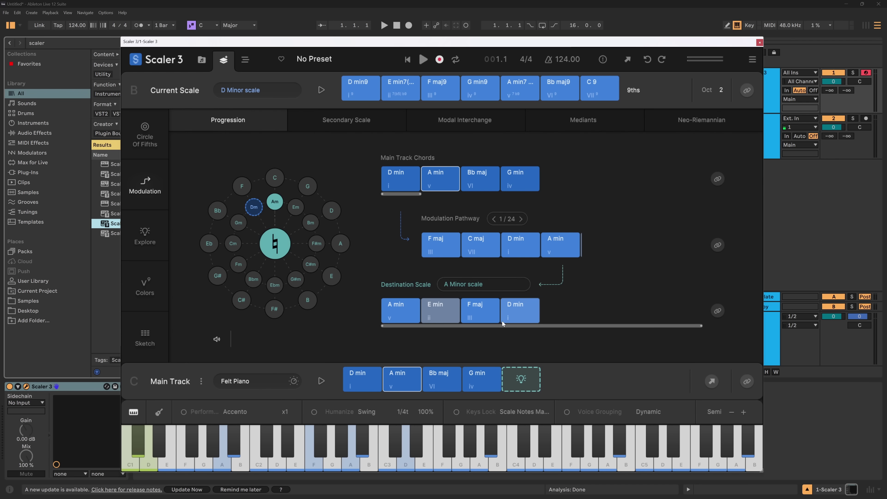
{"action": "left_click", "coordinate": [505, 312]}
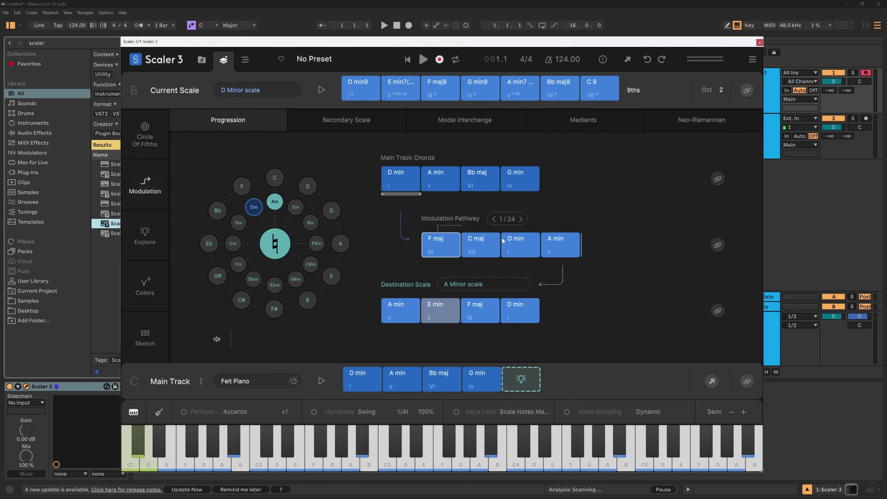
Step: Append the modulation pathway chords and four A Minor destination chords to the Main Track
{"action": "left_click_drag", "start_coordinate": [442, 246], "coordinate": [506, 375]}
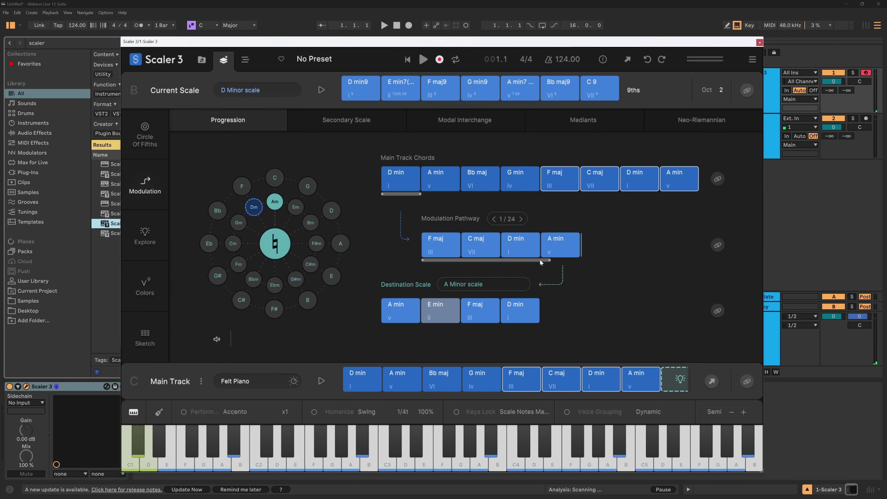
{"action": "left_click_drag", "start_coordinate": [540, 259], "coordinate": [666, 382]}
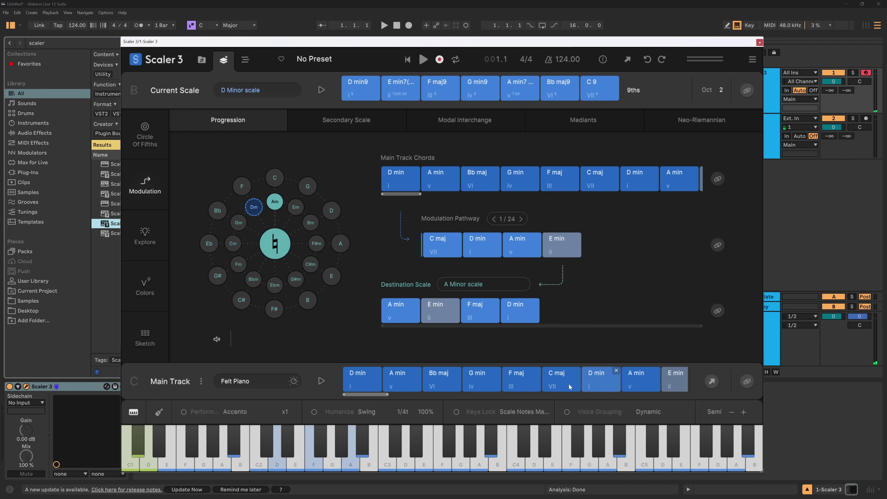
{"action": "scroll", "coordinate": [559, 381], "scroll_direction": "right", "scroll_amount": 5}
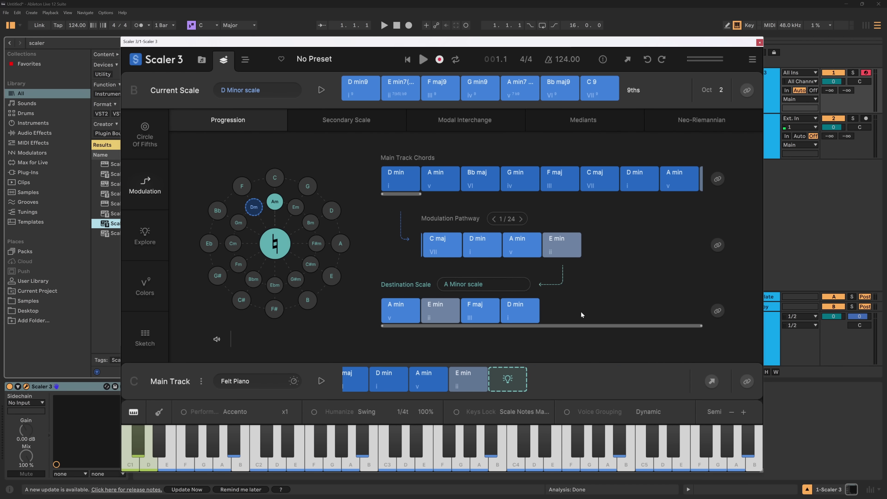
{"action": "left_click_drag", "start_coordinate": [398, 311], "coordinate": [494, 383]}
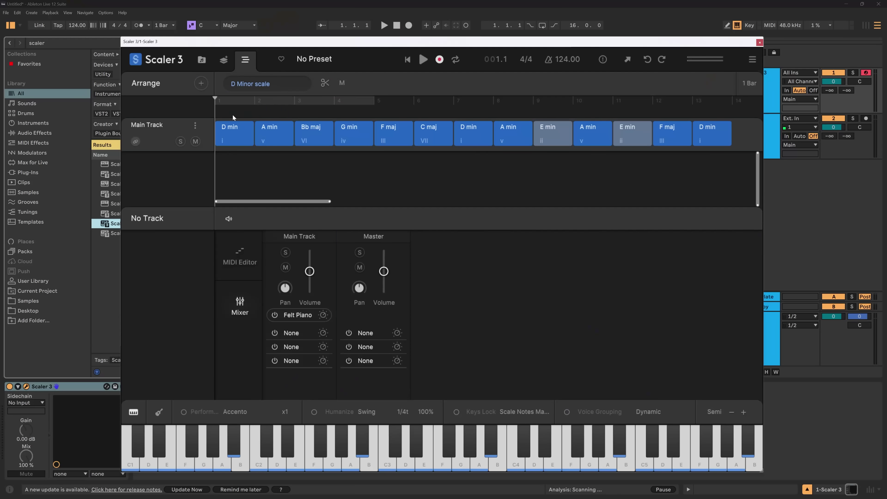
Step: Create a scene over the first four Main Track chords and rename it Verse
{"action": "left_click", "coordinate": [233, 117]}
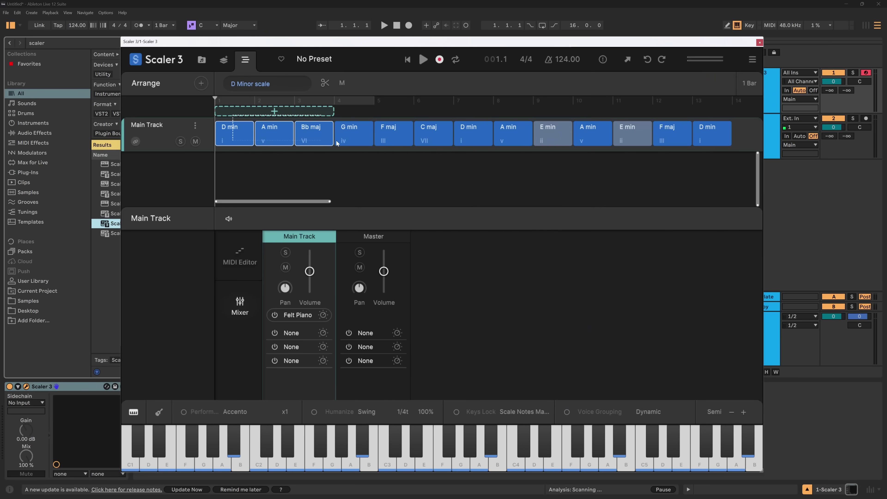
{"action": "left_click", "coordinate": [295, 113]}
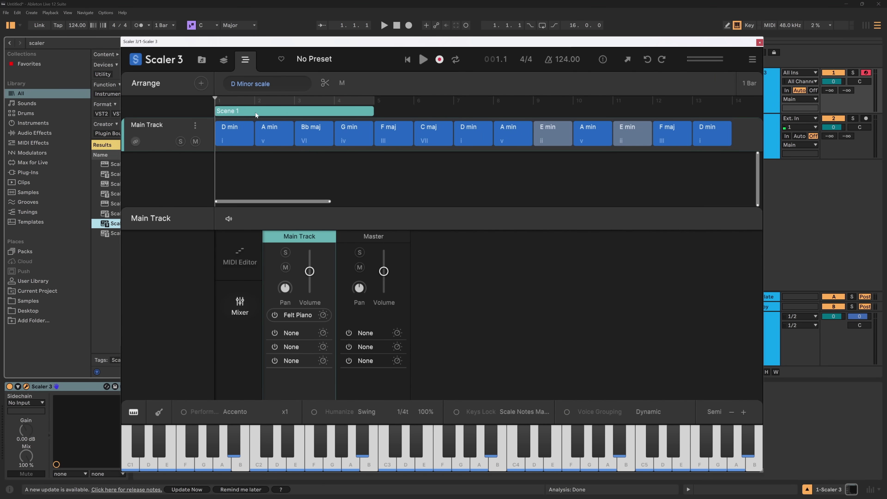
{"action": "right_click", "coordinate": [246, 111]}
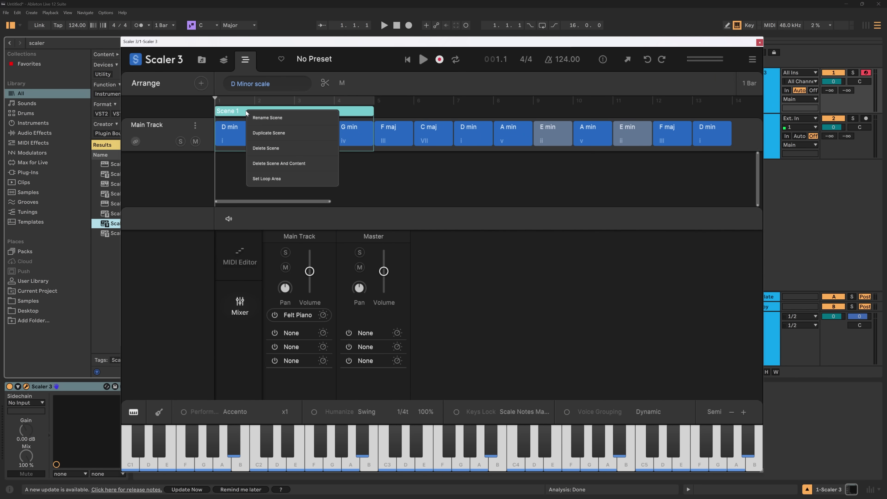
{"action": "left_click", "coordinate": [271, 120]}
{"action": "type", "text": "Verse"}
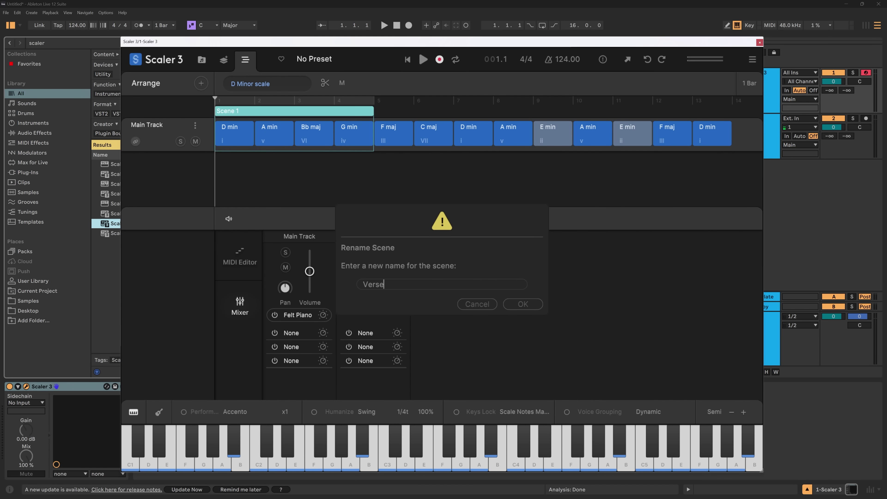
{"action": "left_click", "coordinate": [522, 304]}
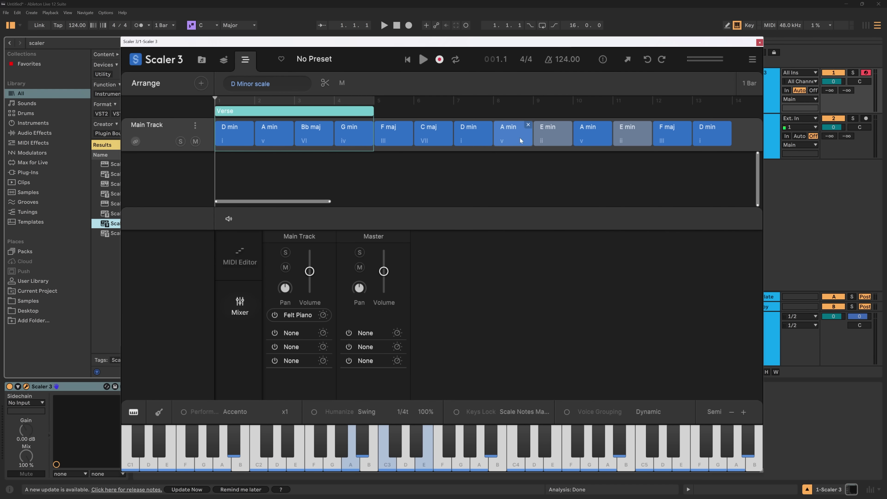
{"action": "left_click", "coordinate": [545, 138]}
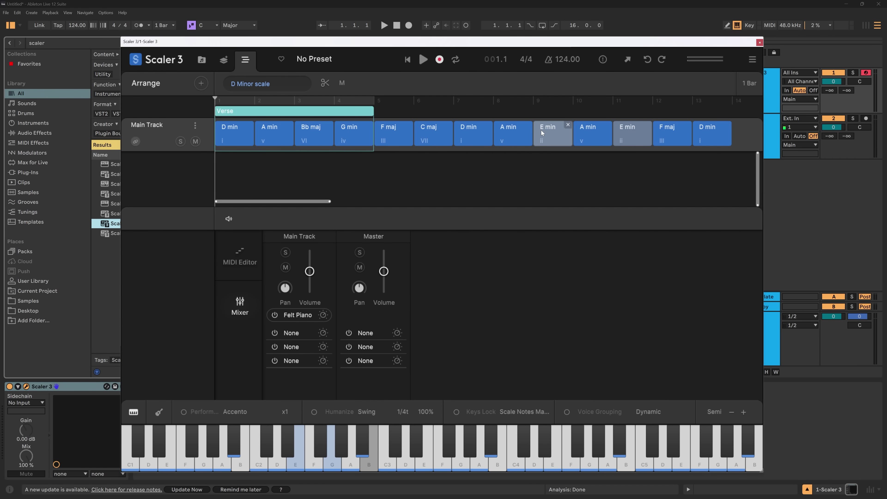
Step: Halve the length of the A min and E min chords
{"action": "left_click", "coordinate": [517, 132], "text": "shift"}
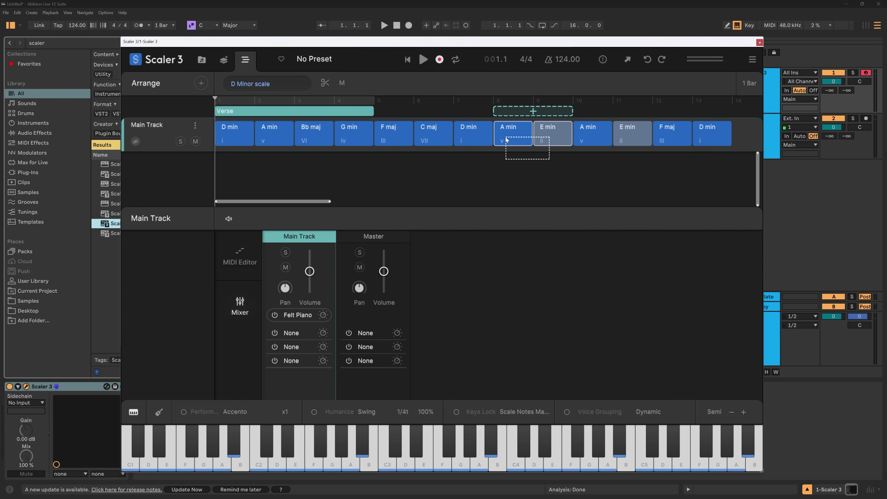
{"action": "right_click", "coordinate": [519, 132]}
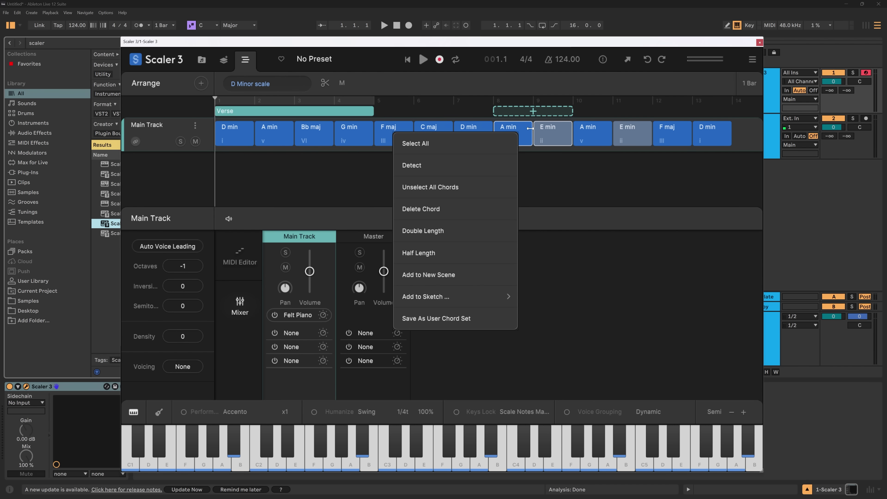
{"action": "left_click", "coordinate": [451, 253]}
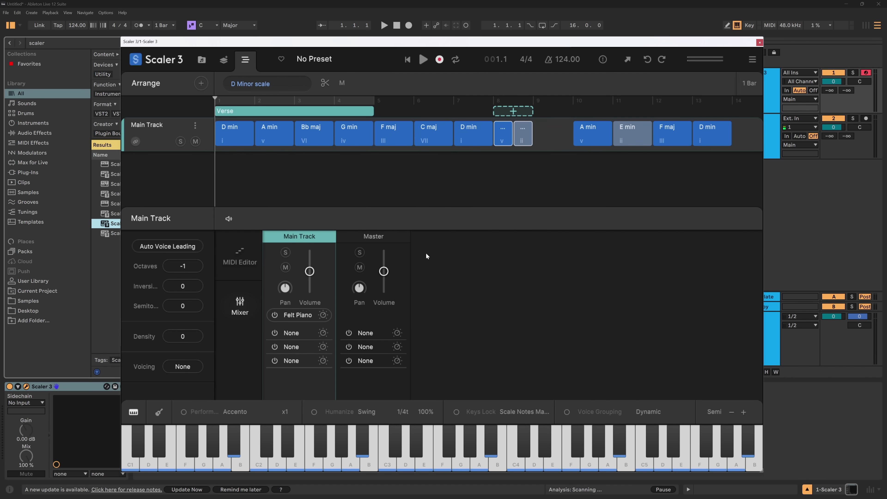
{"action": "left_click", "coordinate": [525, 171]}
Step: Shift the last four chords one bar left and group the chords into two new scenes
{"action": "left_click_drag", "start_coordinate": [706, 170], "coordinate": [412, 114]}
{"action": "right_click", "coordinate": [405, 133]}
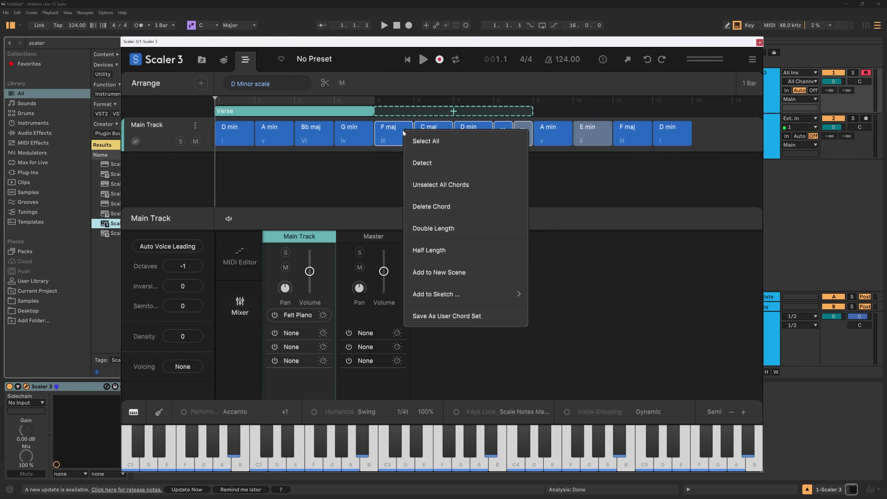
{"action": "left_click", "coordinate": [431, 273]}
{"action": "left_click_drag", "start_coordinate": [695, 164], "coordinate": [524, 147]}
{"action": "left_click", "coordinate": [580, 112]}
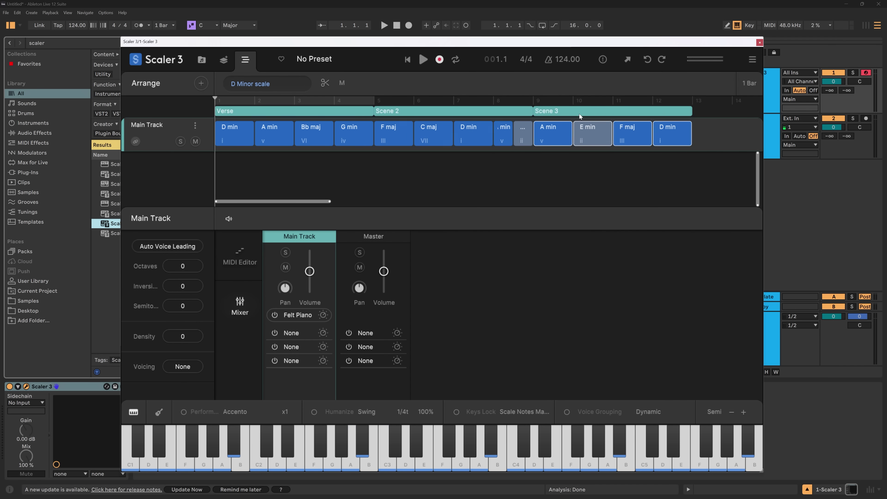
Step: Rename the second scene Bridge and the following scene Chorus
{"action": "right_click", "coordinate": [405, 111]}
{"action": "left_click", "coordinate": [418, 119]}
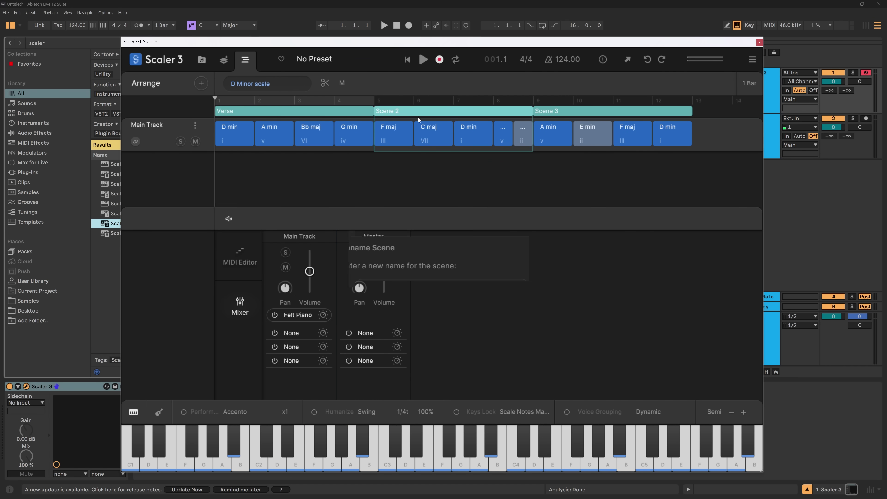
{"action": "type", "text": "Bridge"}
{"action": "key", "text": "Tab"}
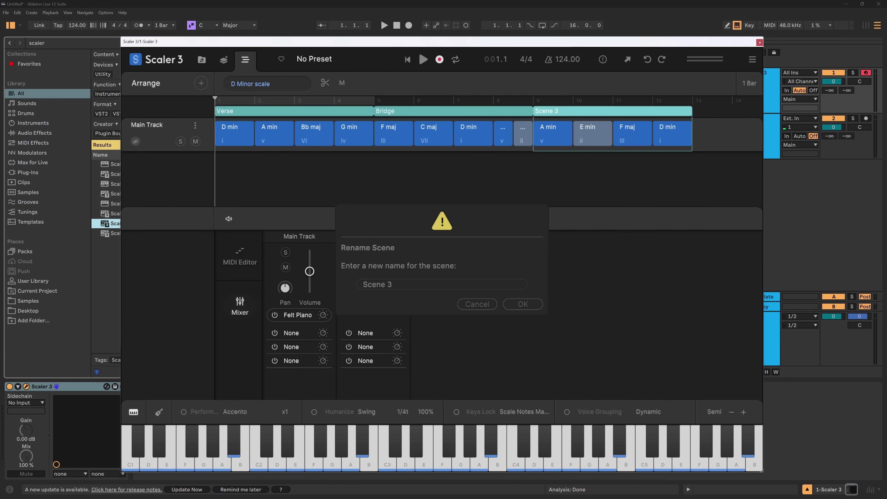
{"action": "type", "text": "Chorus"}
{"action": "left_click", "coordinate": [523, 304]}
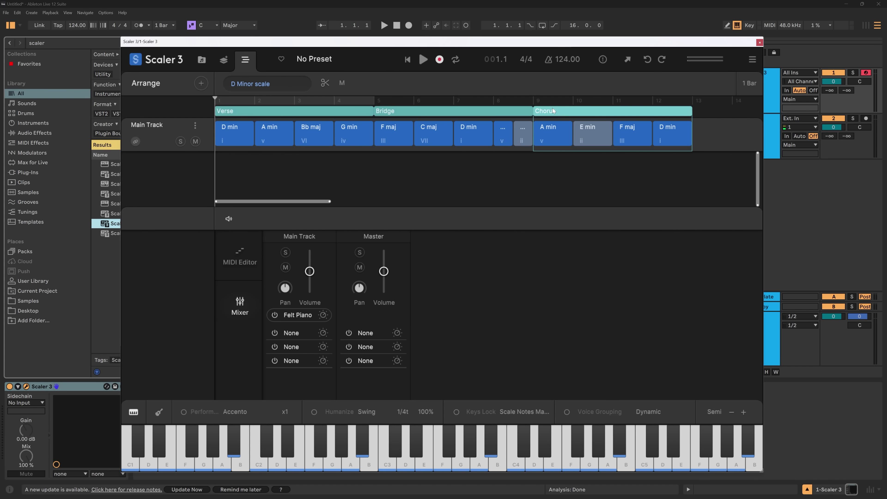
Step: Move the Chorus section two bars later, then delete the Chorus scene while keeping its chords
{"action": "left_click_drag", "start_coordinate": [559, 115], "coordinate": [638, 114]}
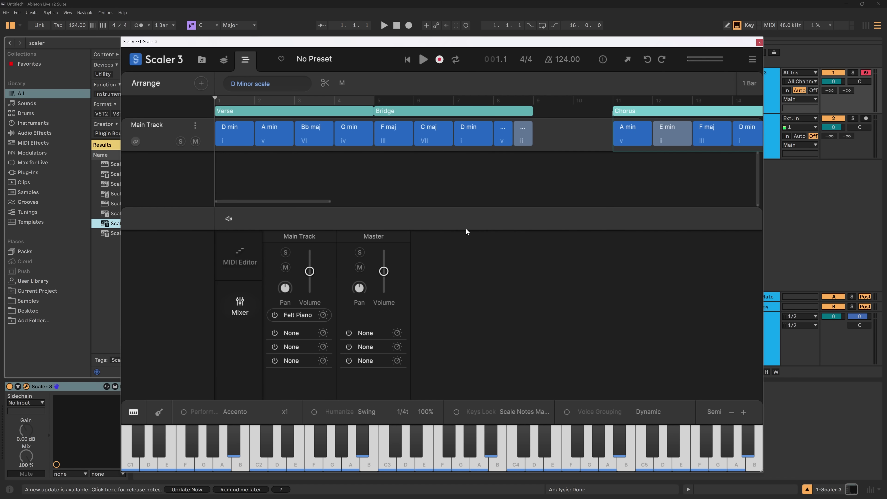
{"action": "left_click_drag", "start_coordinate": [293, 202], "coordinate": [329, 202]}
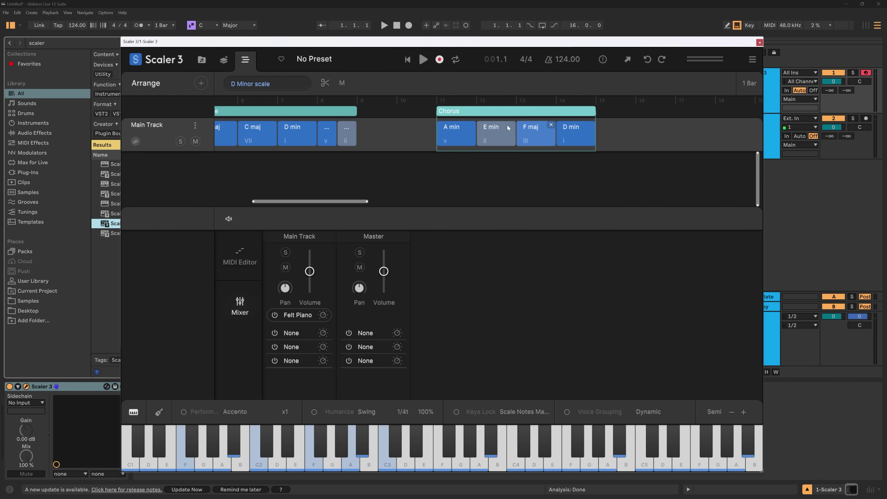
{"action": "right_click", "coordinate": [491, 114]}
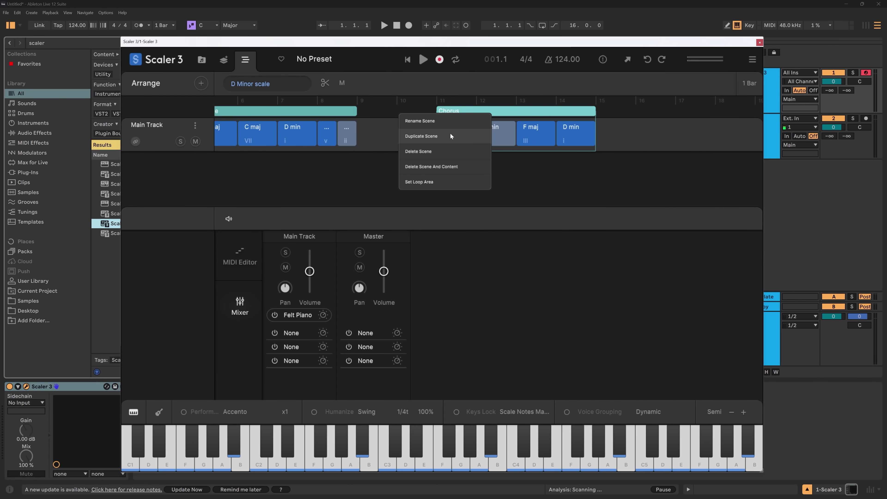
{"action": "left_click", "coordinate": [441, 151]}
Step: Group the four scene-less chords into Scene 4 and move it to start at bar 9 after Bridge
{"action": "left_click", "coordinate": [334, 132]}
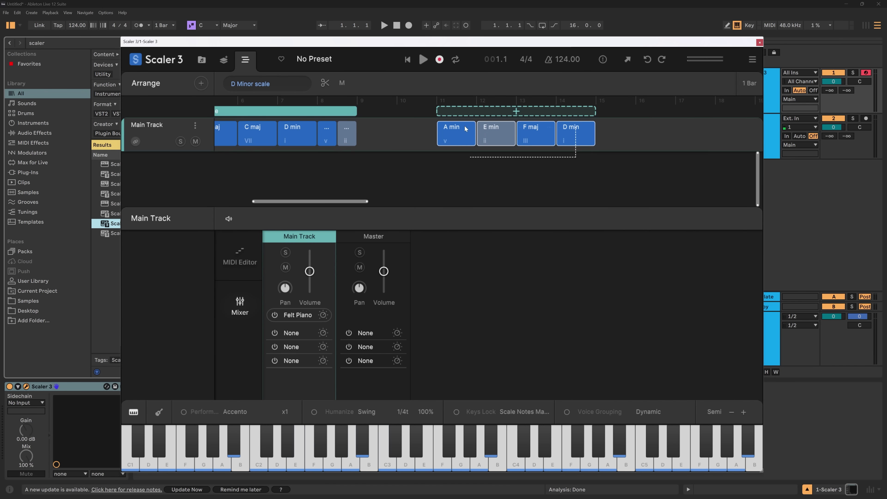
{"action": "right_click", "coordinate": [334, 130]}
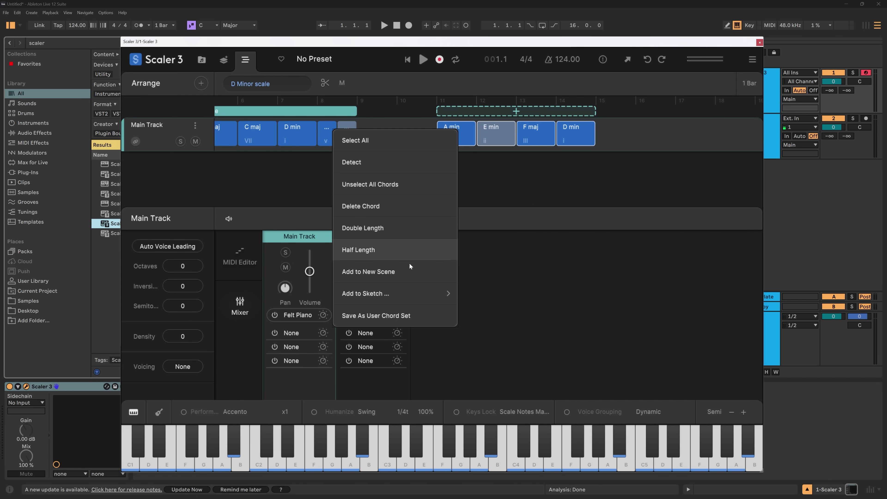
{"action": "left_click", "coordinate": [408, 271]}
{"action": "right_click", "coordinate": [514, 111]}
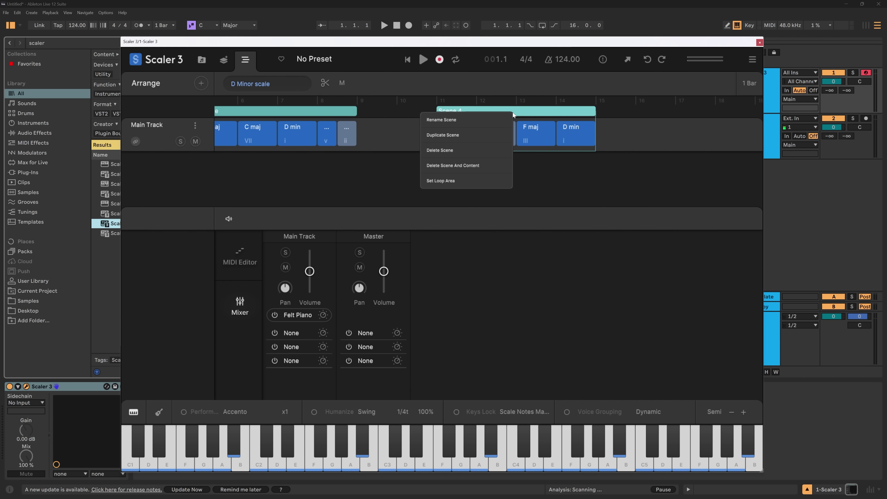
{"action": "left_click", "coordinate": [563, 166]}
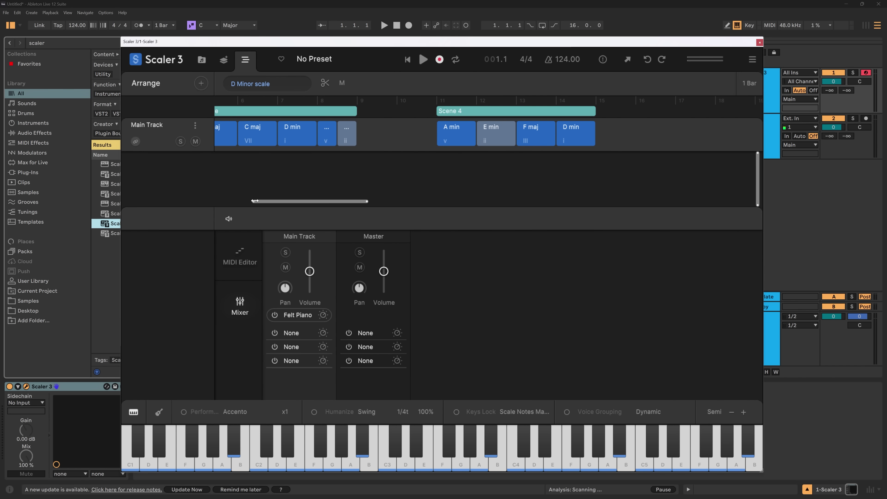
{"action": "left_click_drag", "start_coordinate": [255, 201], "coordinate": [217, 201]}
{"action": "left_click_drag", "start_coordinate": [512, 111], "coordinate": [464, 110]}
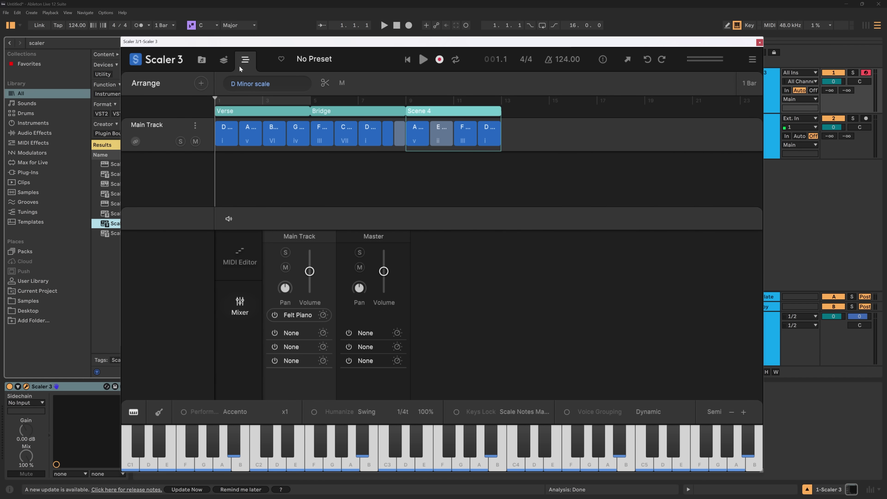
Step: Enable keyswitching for the Main Track progression in the Browse view and play A min
{"action": "left_click", "coordinate": [204, 62]}
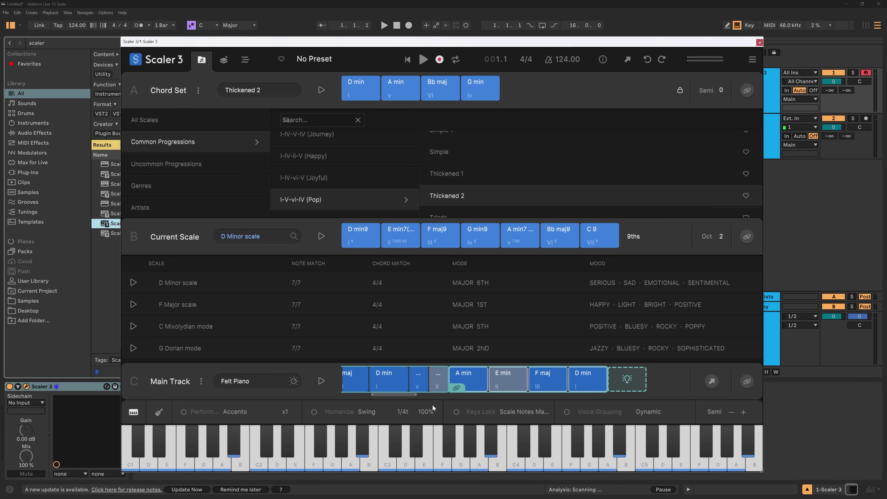
{"action": "left_click", "coordinate": [752, 384]}
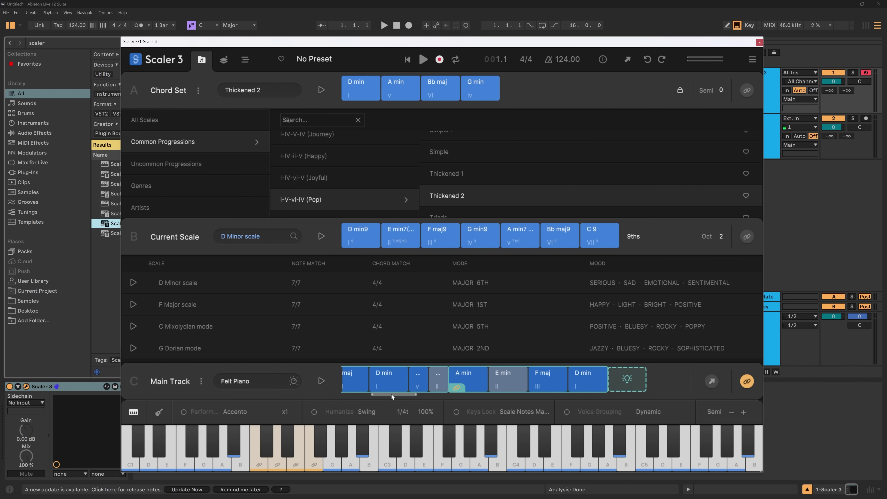
{"action": "mouse_move", "coordinate": [392, 395]}
{"action": "left_mouse_down"}
{"action": "mouse_move", "coordinate": [367, 395]}
{"action": "mouse_move", "coordinate": [394, 396]}
{"action": "left_mouse_up"}
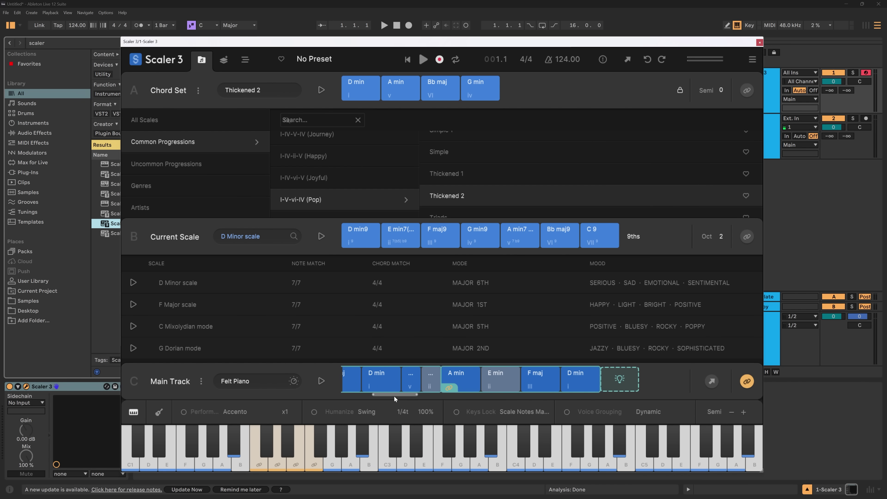
{"action": "left_click", "coordinate": [460, 379]}
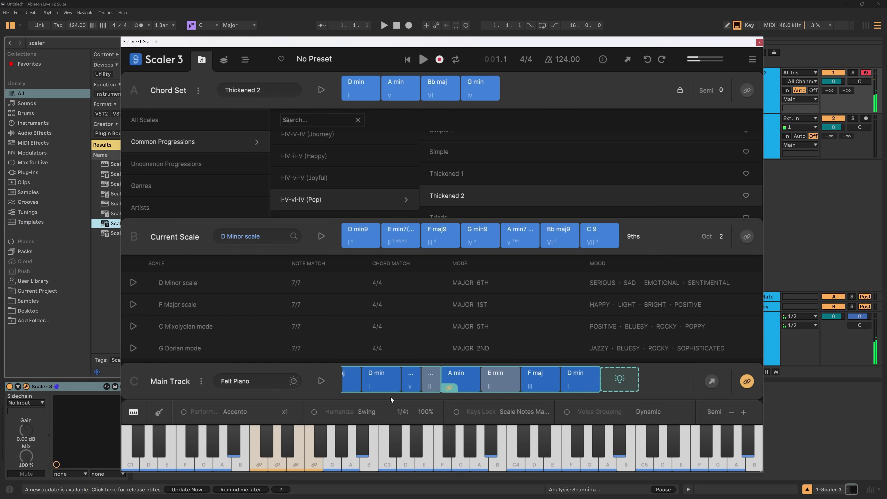
Step: Play F maj from the progression and trigger chords, including E min, from their linked piano keys
{"action": "left_click_drag", "start_coordinate": [395, 396], "coordinate": [383, 388]}
{"action": "left_click", "coordinate": [383, 388]}
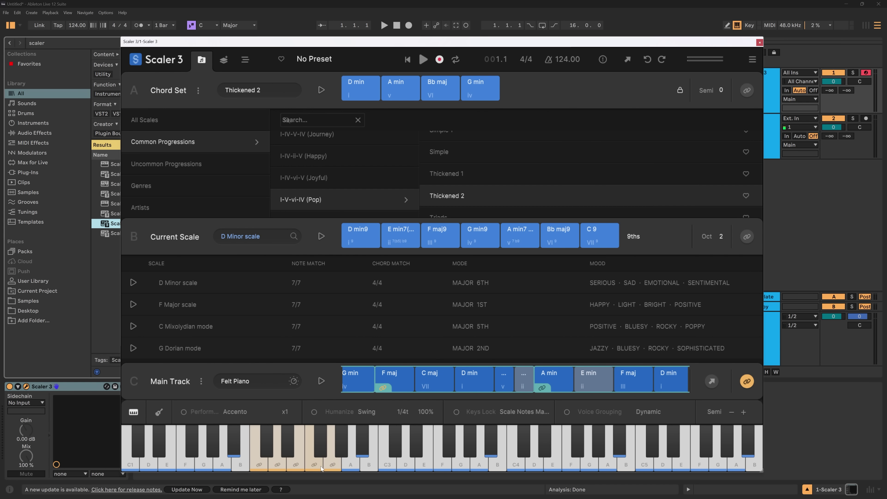
{"action": "left_click", "coordinate": [261, 463]}
{"action": "left_click", "coordinate": [334, 467]}
Step: Add a Divisi articulation motion track to the arrangement
{"action": "left_click", "coordinate": [245, 60]}
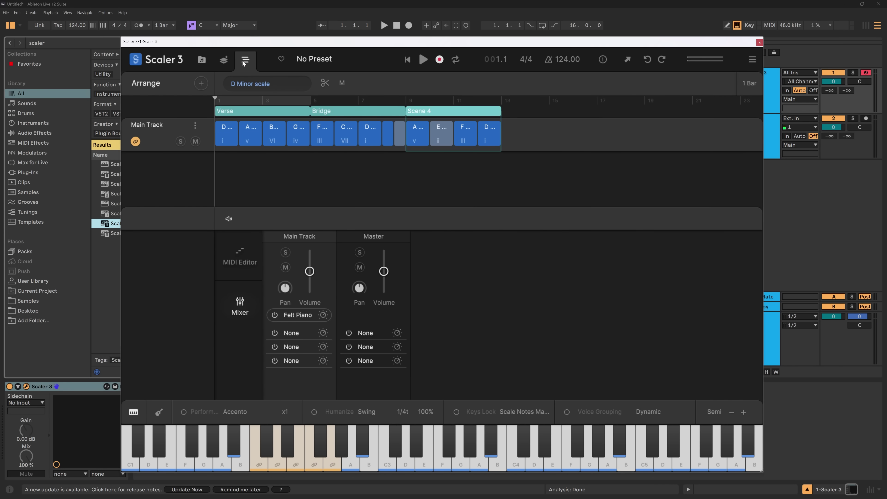
{"action": "left_click", "coordinate": [201, 84]}
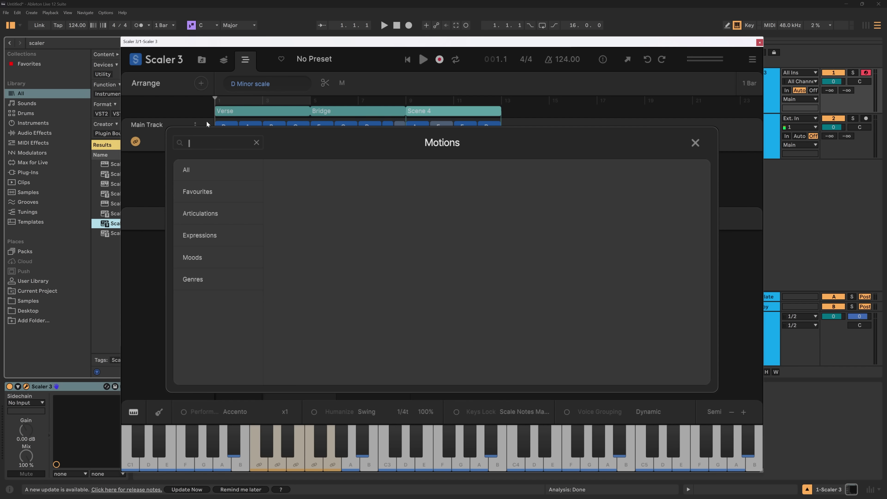
{"action": "mouse_move", "coordinate": [204, 216]}
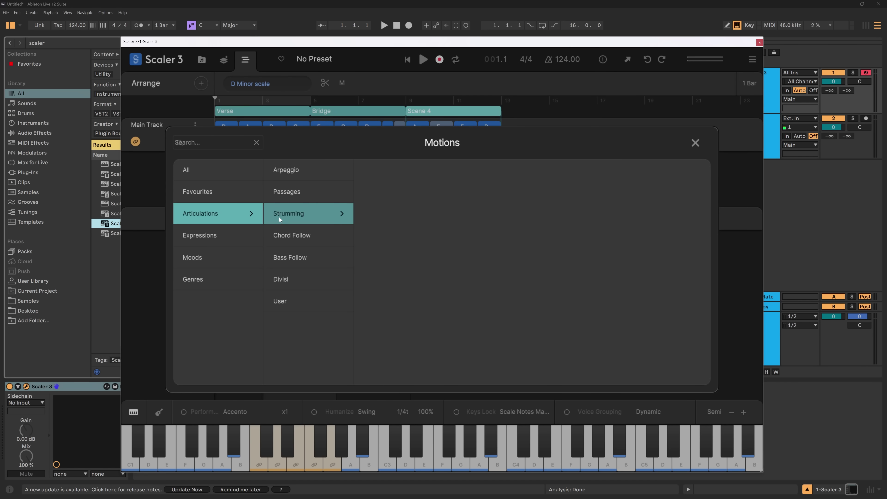
{"action": "left_click", "coordinate": [287, 274]}
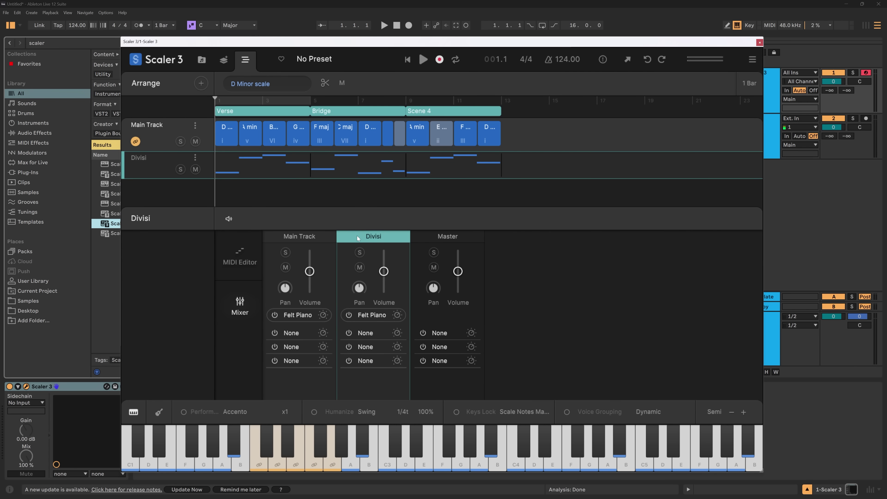
Step: Open the first Divisi clip in the MIDI Editor and raise its Divisi value to 3
{"action": "left_click", "coordinate": [278, 171]}
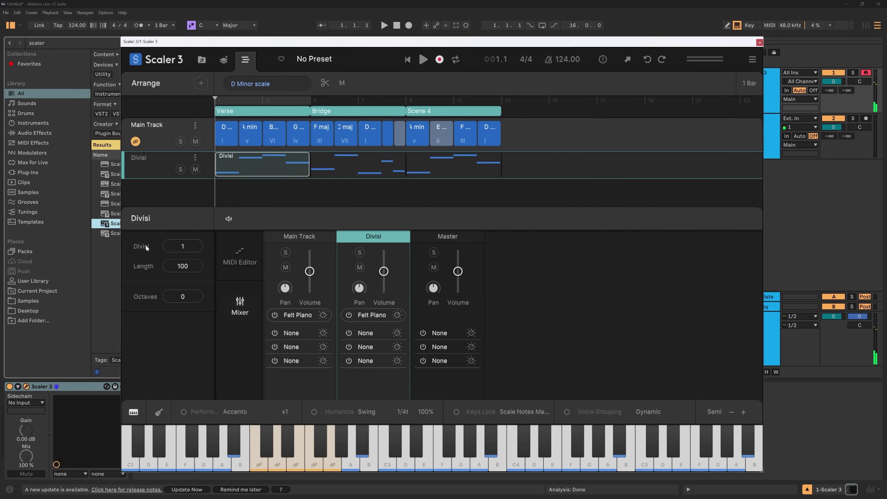
{"action": "double_click", "coordinate": [241, 172]}
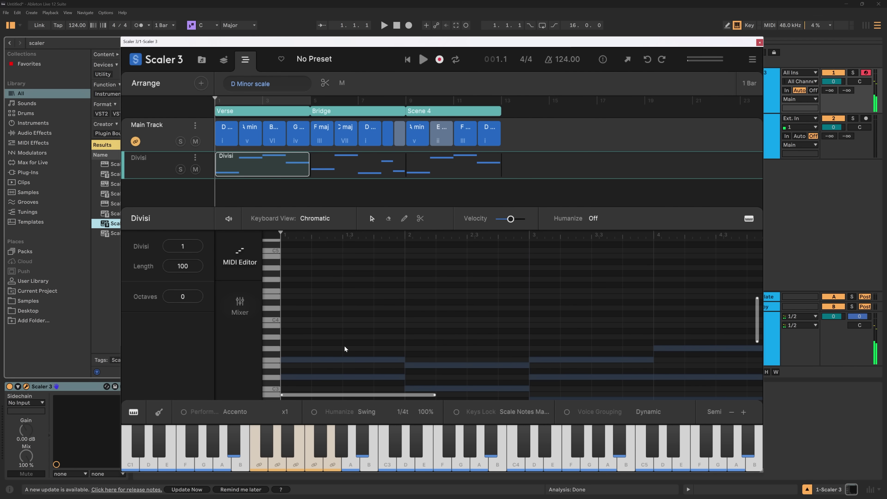
{"action": "scroll", "coordinate": [362, 341], "scroll_direction": "down", "scroll_amount": 5}
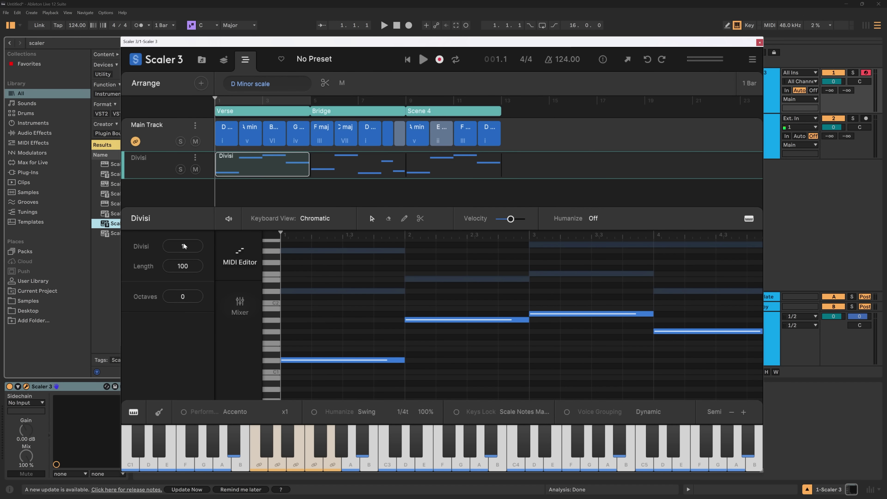
{"action": "left_click_drag", "start_coordinate": [184, 246], "coordinate": [182, 233]}
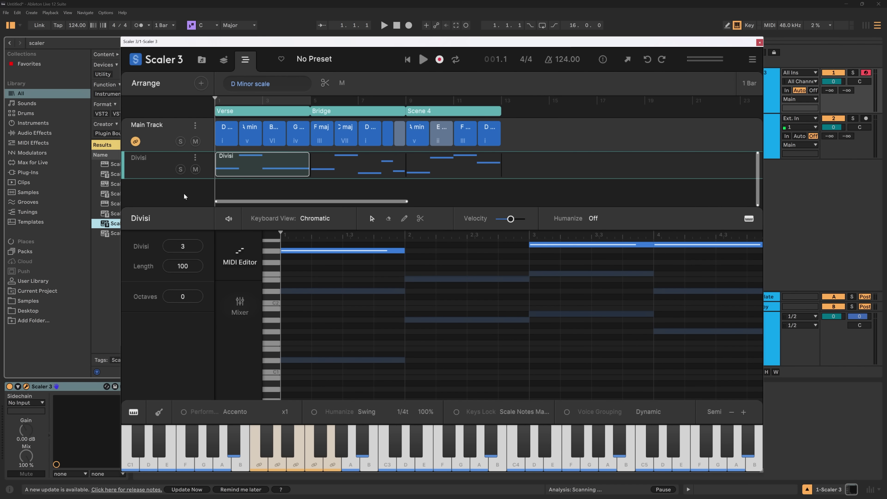
Step: Add a User articulation motion track to the arrangement
{"action": "left_click", "coordinate": [201, 83]}
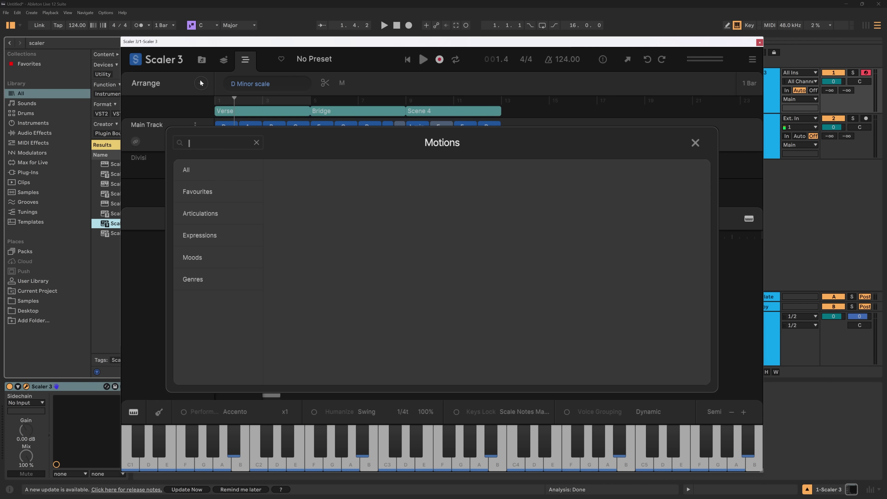
{"action": "left_click", "coordinate": [200, 213]}
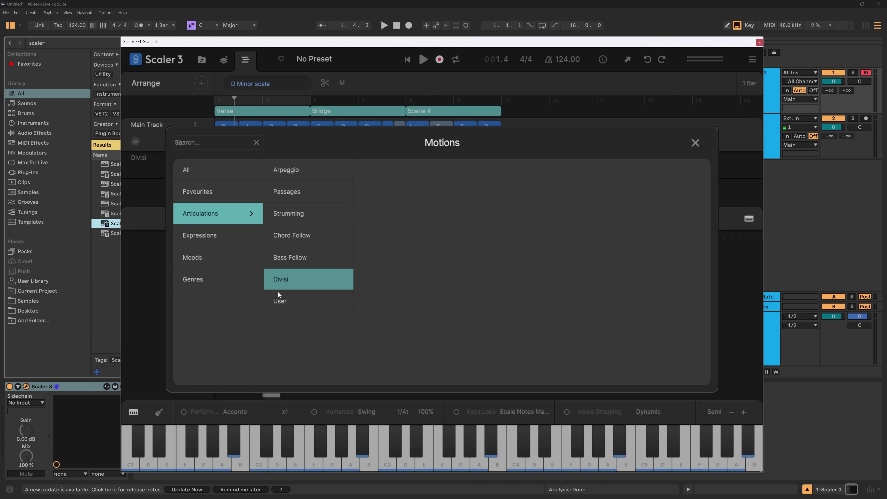
{"action": "left_click", "coordinate": [282, 302]}
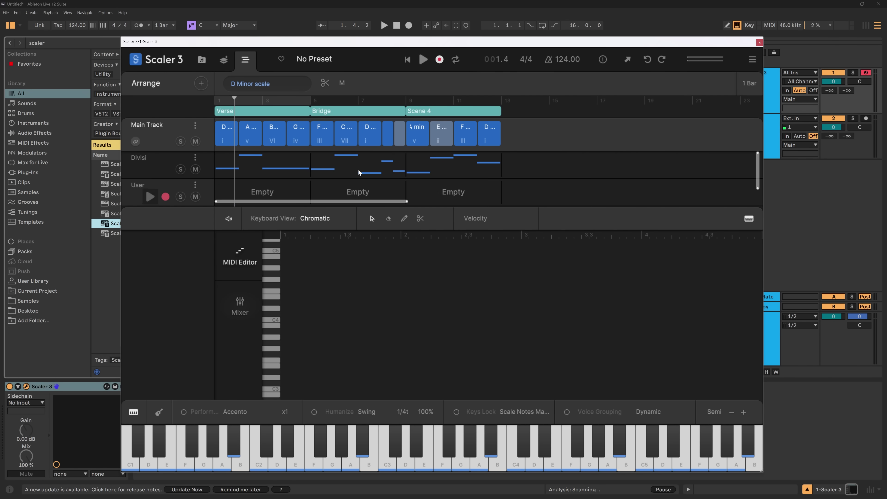
Step: Record a short melody performance into the User track and play the recording back
{"action": "left_click", "coordinate": [422, 60]}
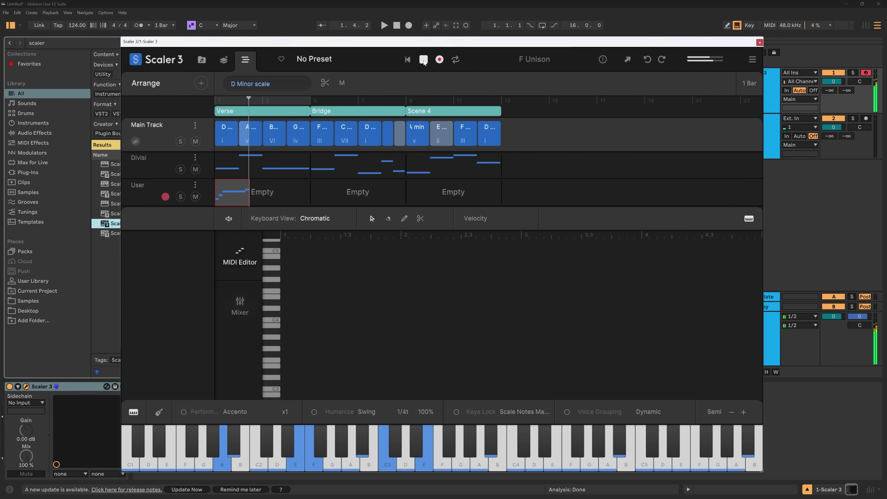
{"action": "key", "text": "space"}
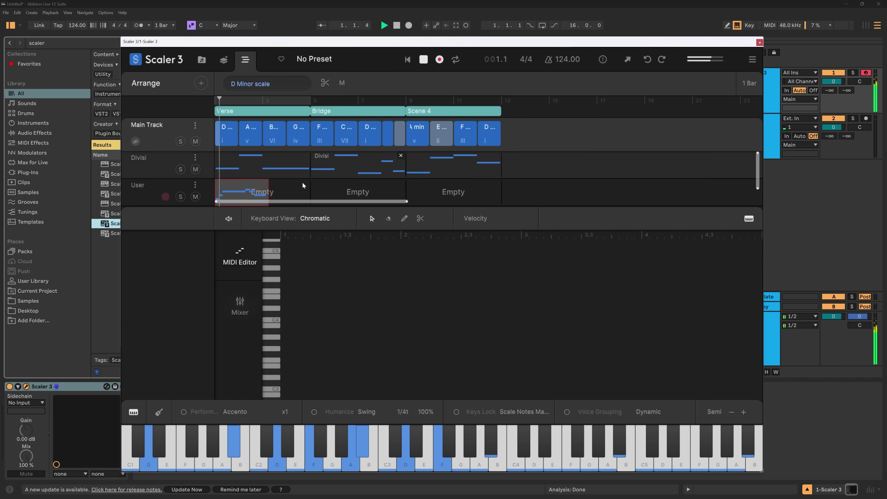
{"action": "key", "text": "space"}
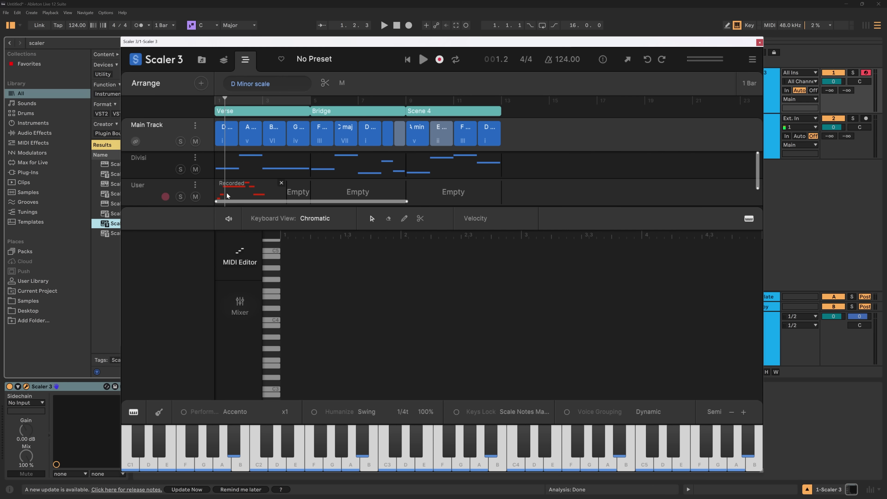
{"action": "left_click", "coordinate": [165, 197]}
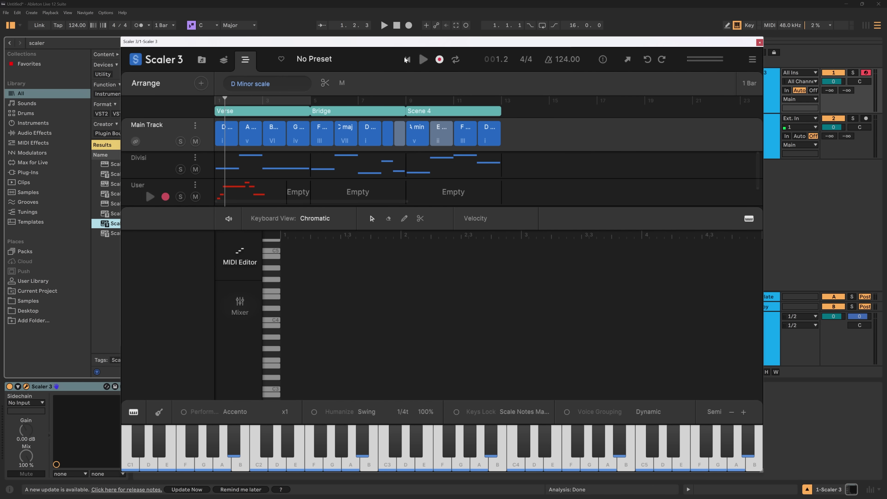
{"action": "left_click", "coordinate": [422, 60]}
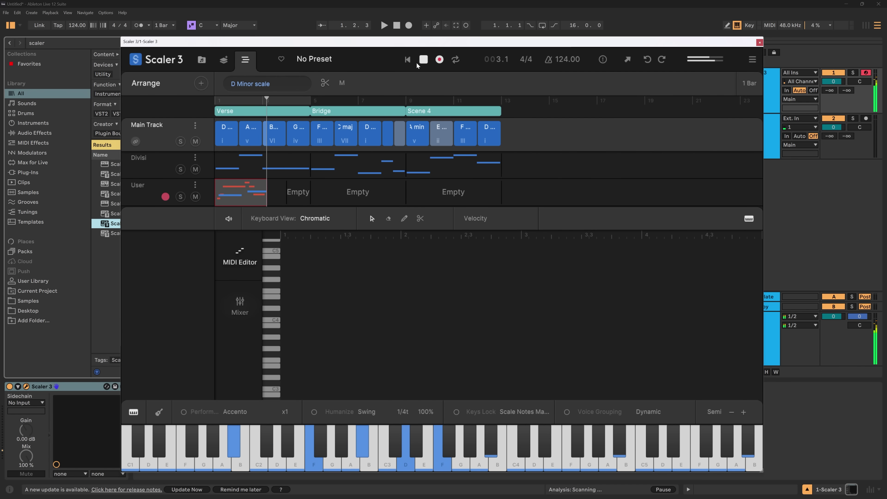
{"action": "key", "text": "space"}
{"action": "key", "text": "space"}
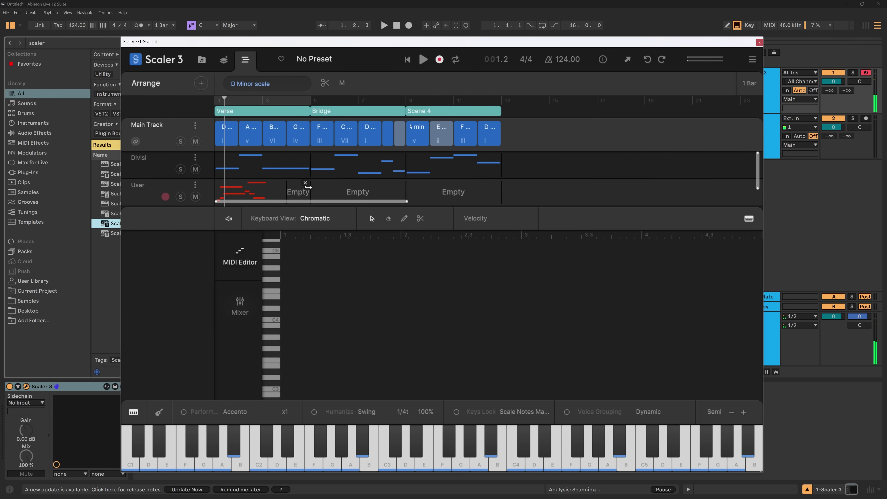
Step: Open the Recorded clip's notes, enable Keys Lock in Scale Notes Mapped mode, and turn Perform on
{"action": "left_click", "coordinate": [253, 196]}
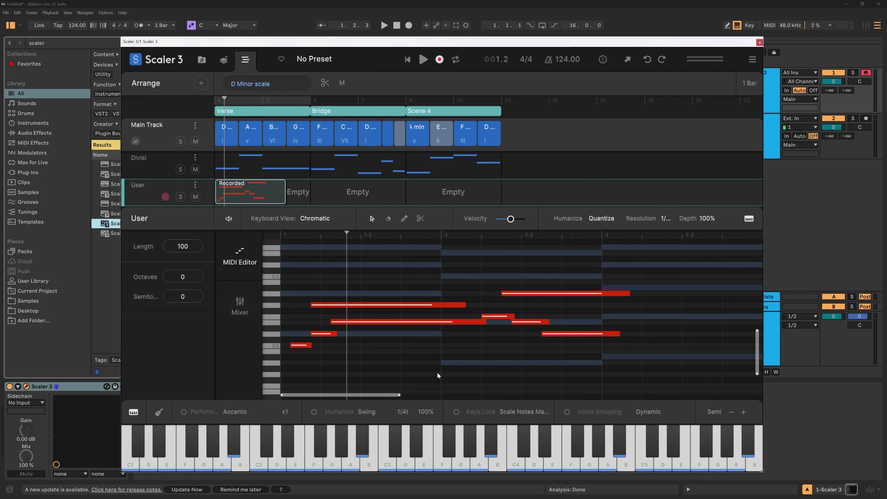
{"action": "left_click", "coordinate": [455, 412]}
{"action": "left_click", "coordinate": [503, 411]}
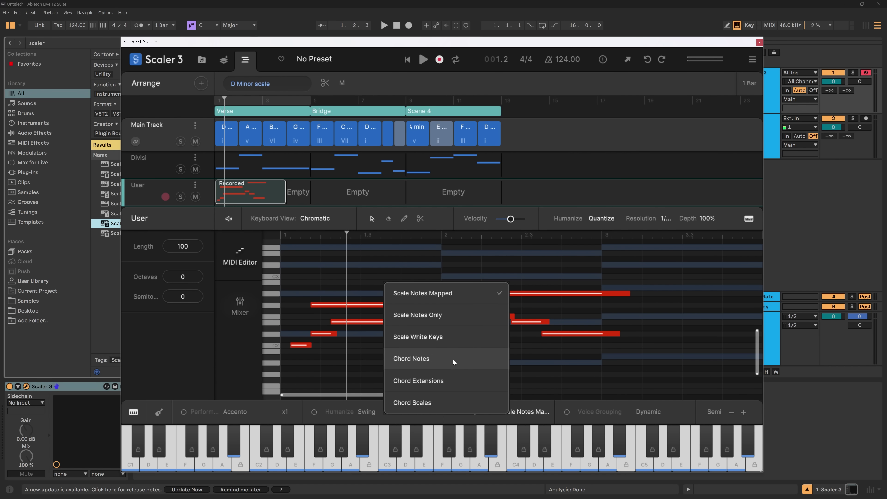
{"action": "left_click", "coordinate": [558, 419]}
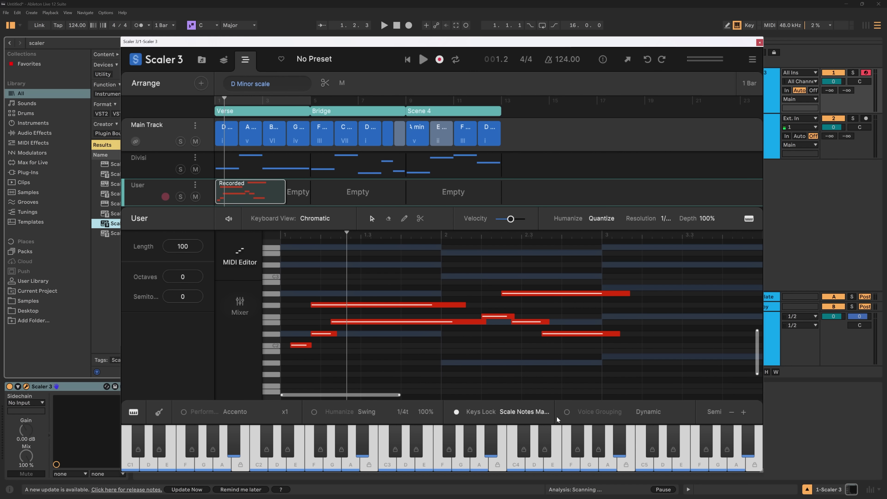
{"action": "left_click", "coordinate": [184, 413]}
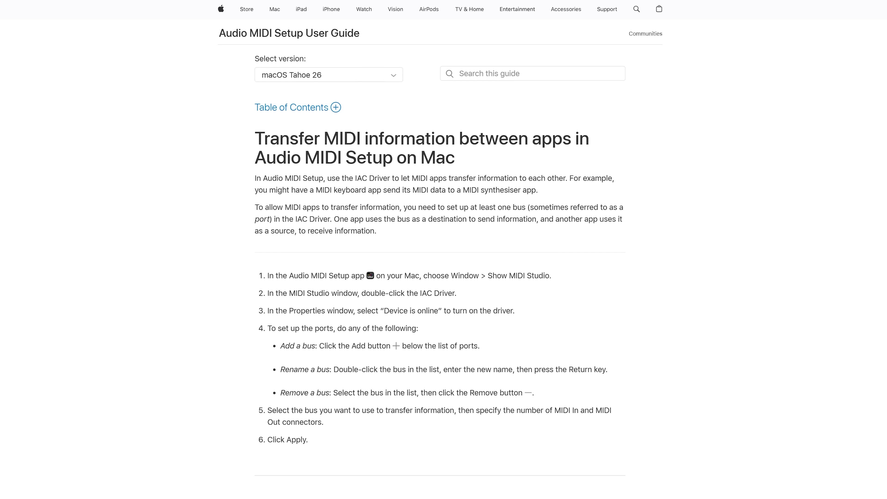
{"action": "left_click_drag", "start_coordinate": [420, 293], "coordinate": [457, 293]}
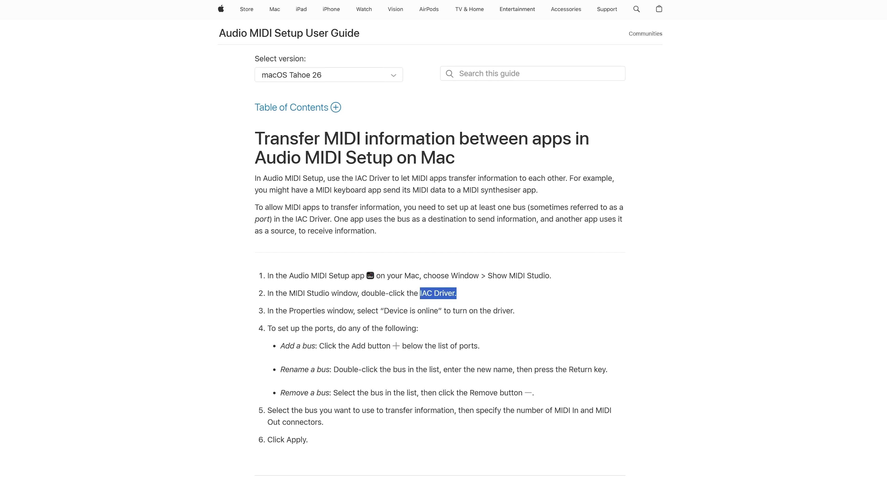
{"action": "left_click", "coordinate": [241, 259]}
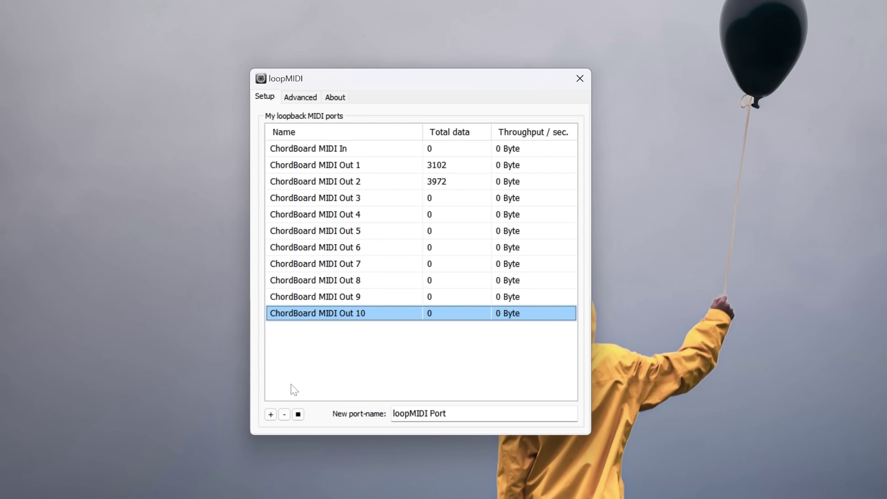
Step: Create loopMIDI ports named loopMIDI Port, Live Port 1 and the default loopMIDI Port 1
{"action": "left_click", "coordinate": [271, 414]}
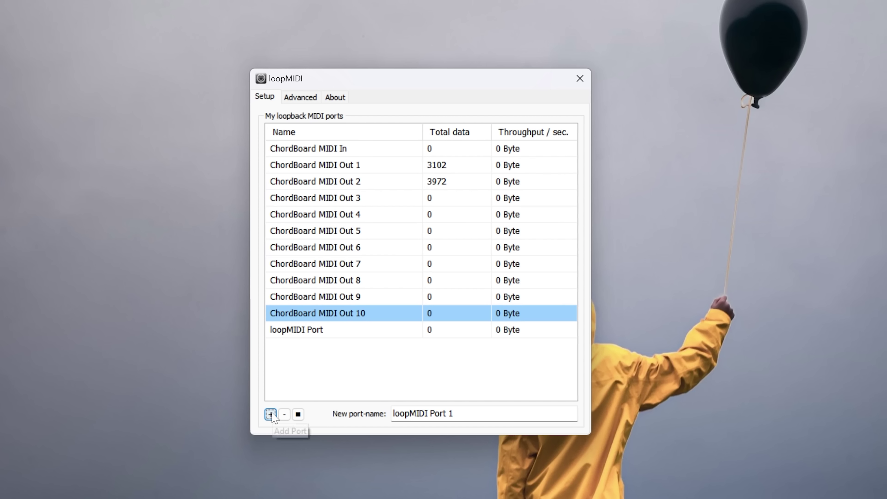
{"action": "left_click_drag", "start_coordinate": [454, 414], "coordinate": [394, 414]}
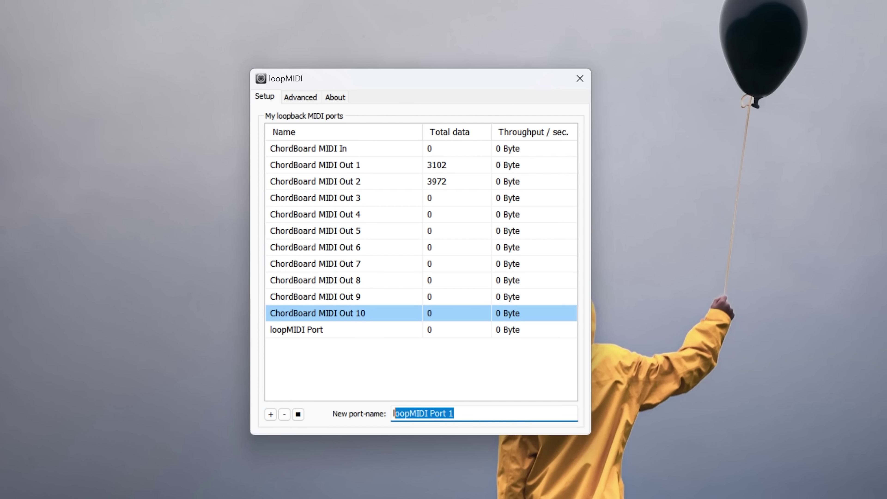
{"action": "type", "text": "Live Port 1"}
{"action": "left_click", "coordinate": [270, 414]}
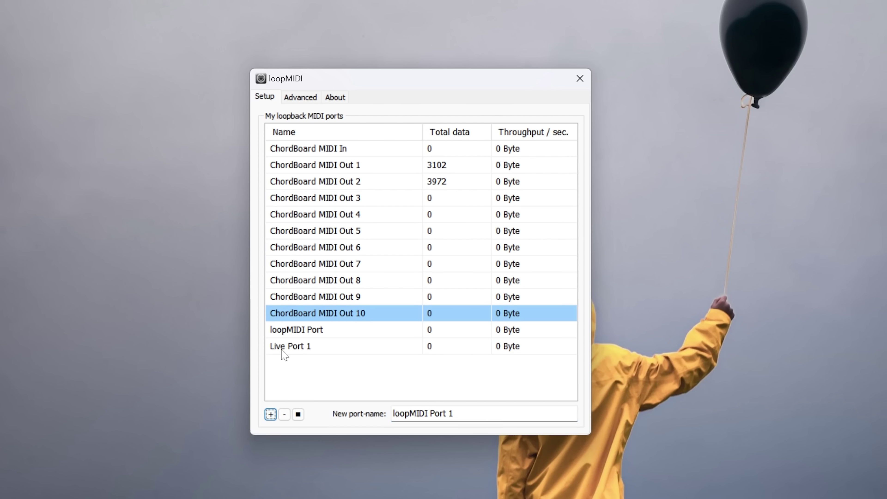
{"action": "left_click", "coordinate": [271, 414]}
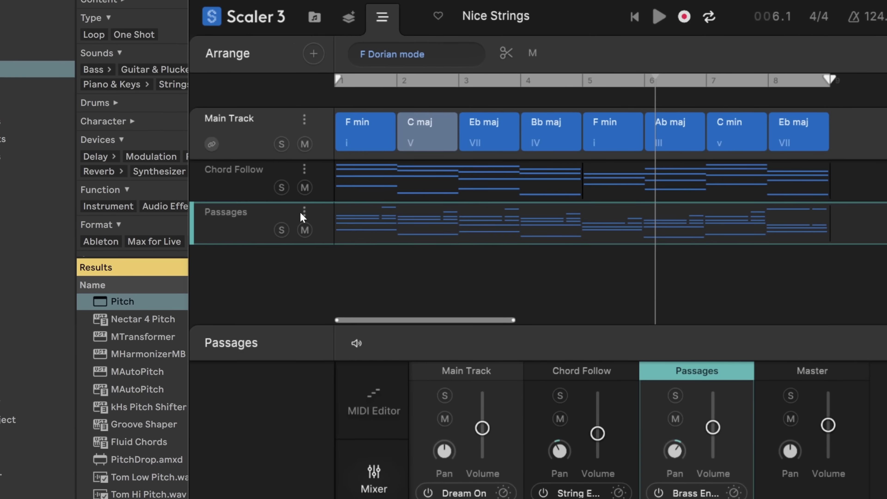
{"action": "left_click", "coordinate": [93, 178]}
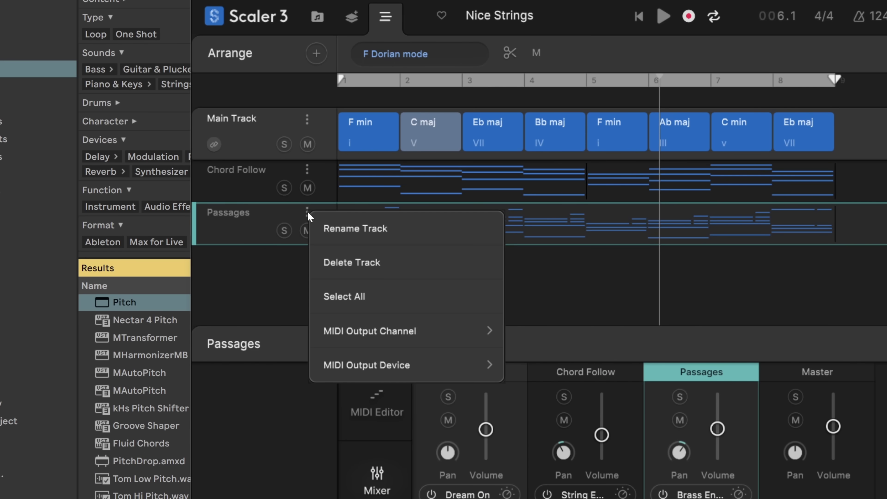
{"action": "mouse_move", "coordinate": [385, 366]}
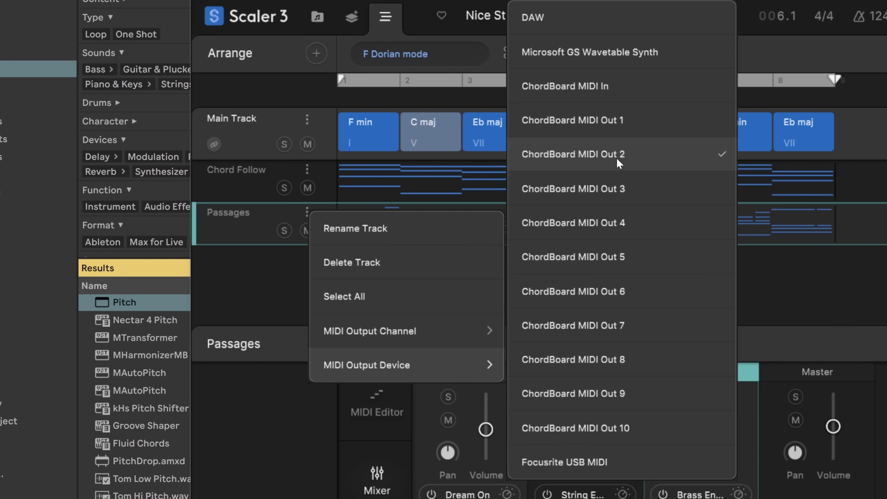
{"action": "mouse_move", "coordinate": [418, 336]}
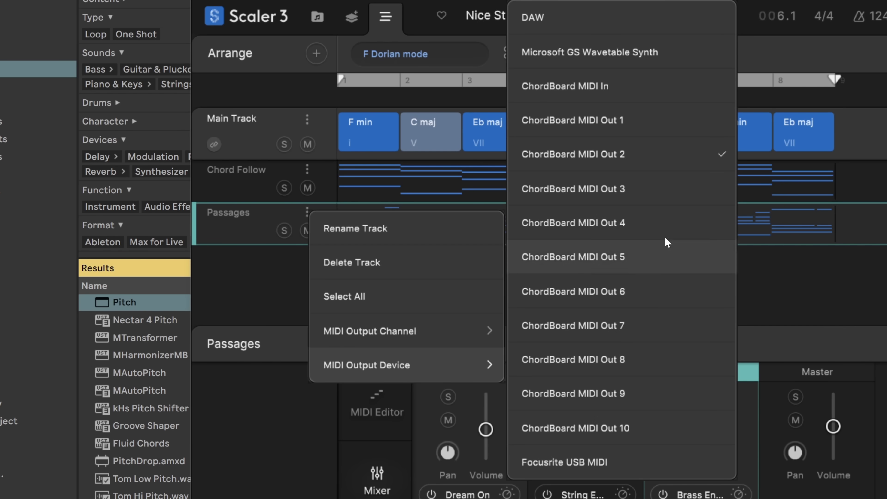
Step: Set track 3 Augmented's MIDI From to ChordBoard MIDI Out 2 and test it with brief playback
{"action": "left_click", "coordinate": [626, 162]}
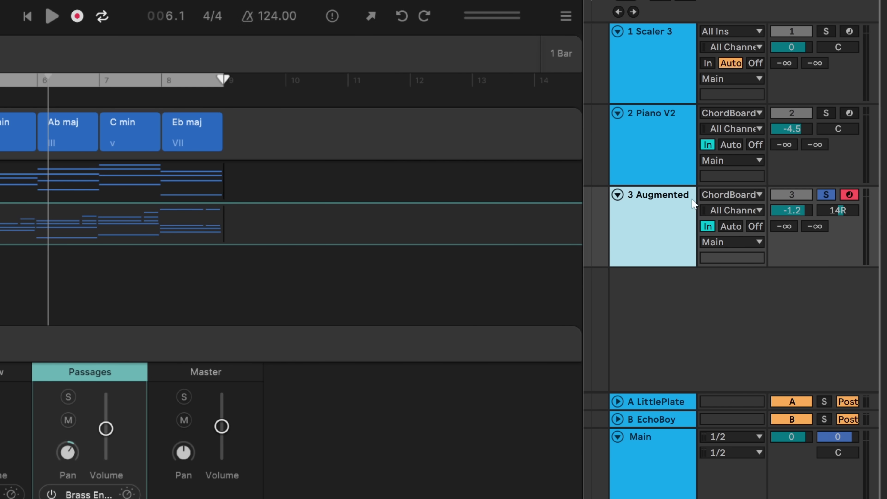
{"action": "left_click", "coordinate": [731, 197]}
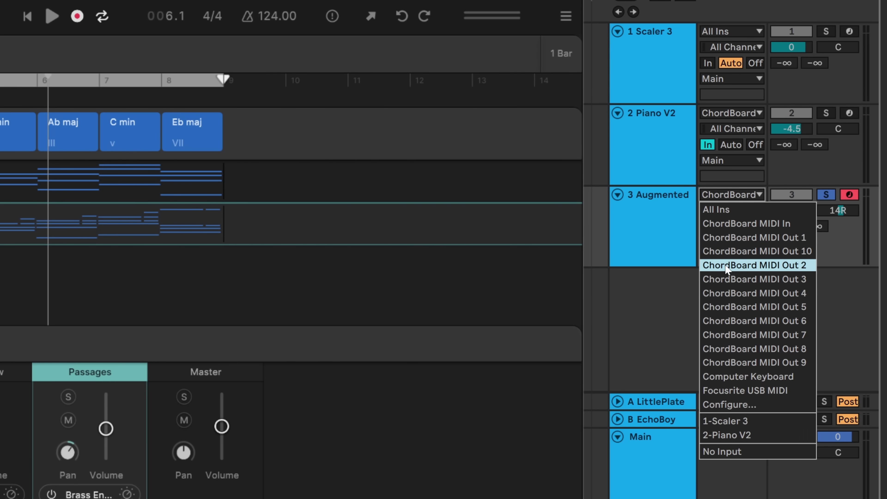
{"action": "left_click", "coordinate": [781, 266]}
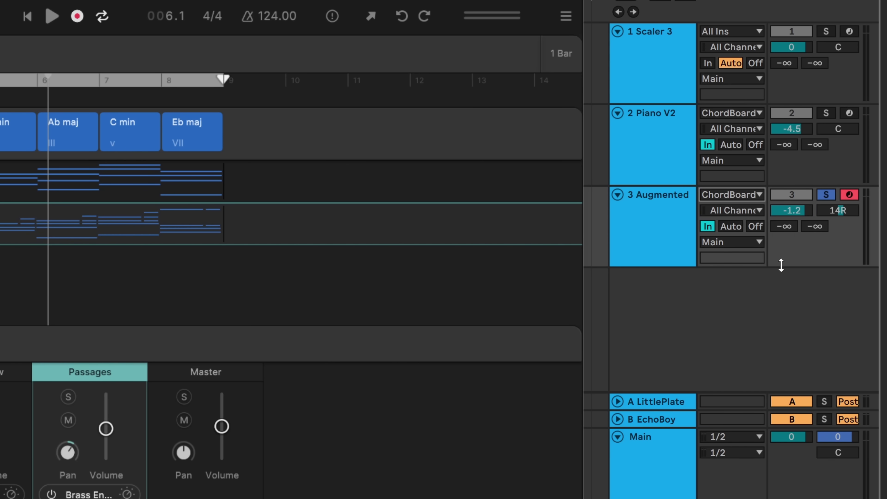
{"action": "key", "text": "space"}
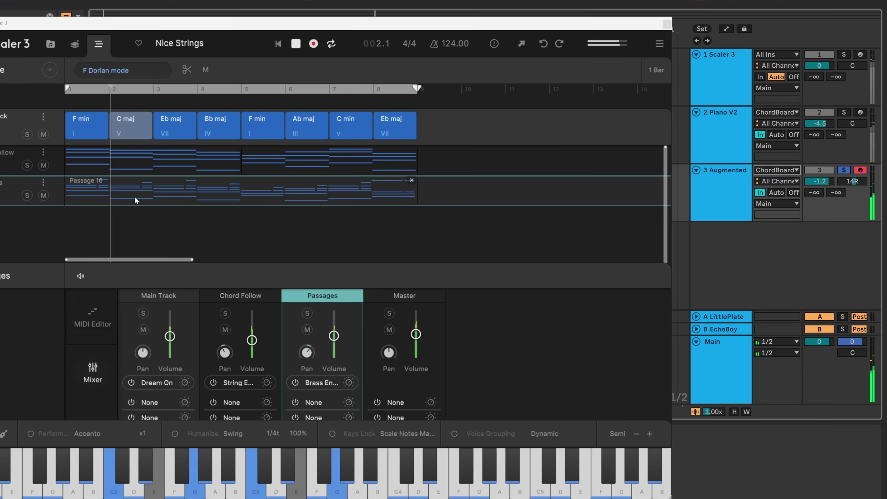
{"action": "key", "text": "space"}
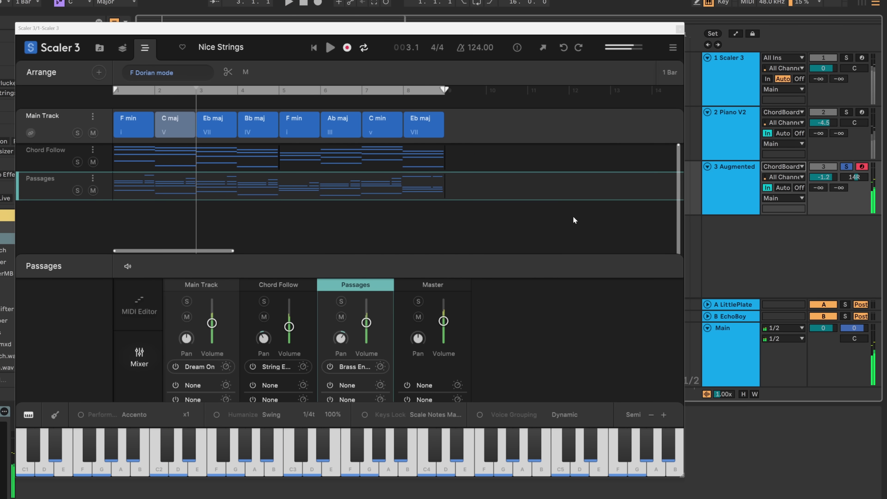
Step: Confirm Main Track outputs to ChordBoard MIDI Out 1 and set Piano V2's MIDI From to that port
{"action": "left_click", "coordinate": [71, 124]}
{"action": "left_click", "coordinate": [94, 115]}
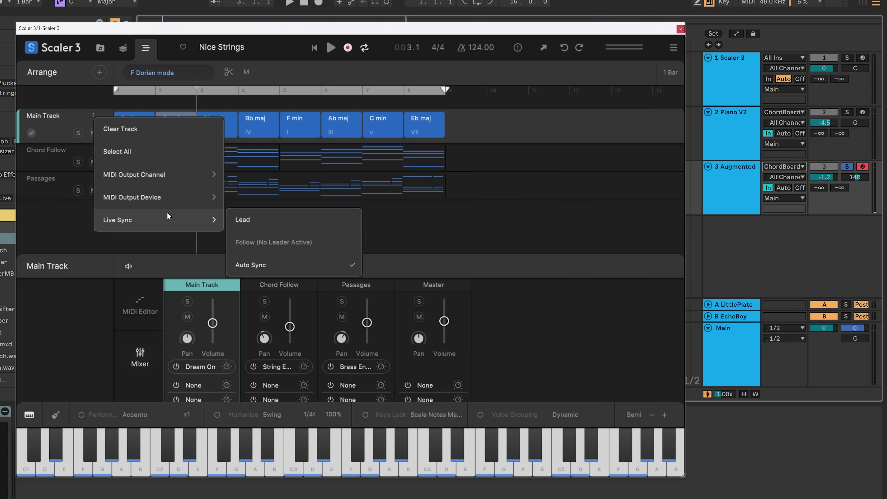
{"action": "mouse_move", "coordinate": [159, 198]}
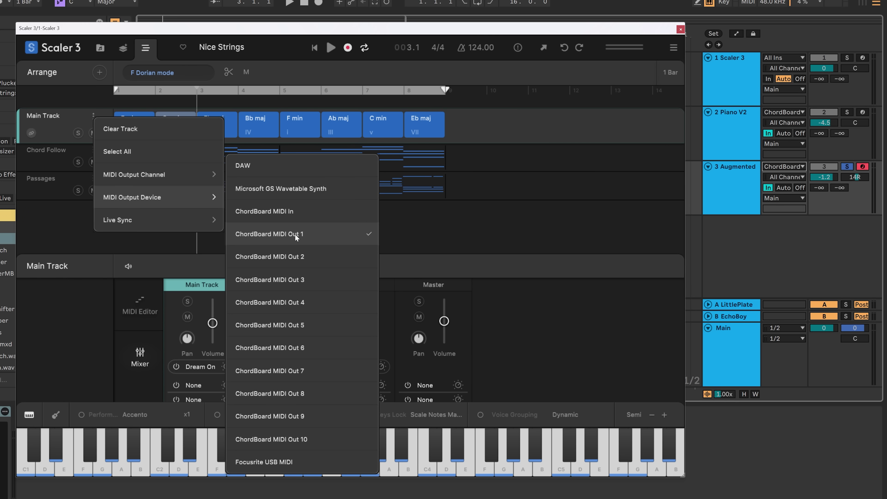
{"action": "left_click", "coordinate": [751, 130]}
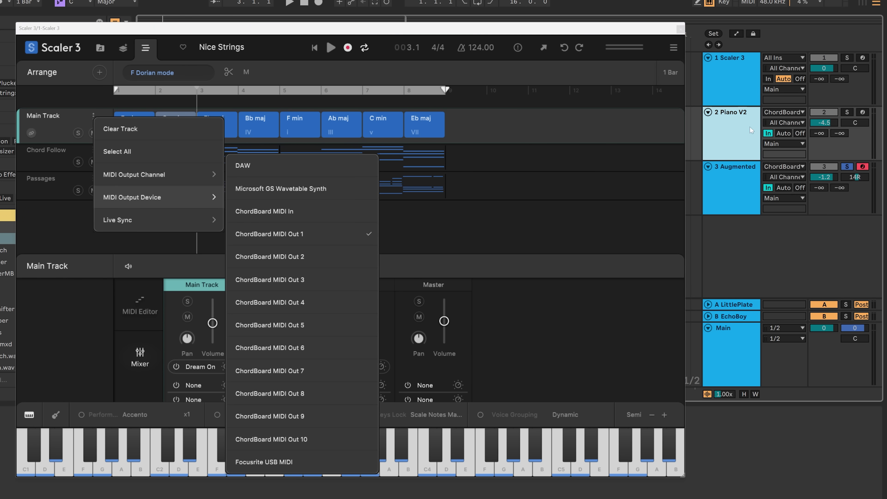
{"action": "left_click", "coordinate": [780, 114]}
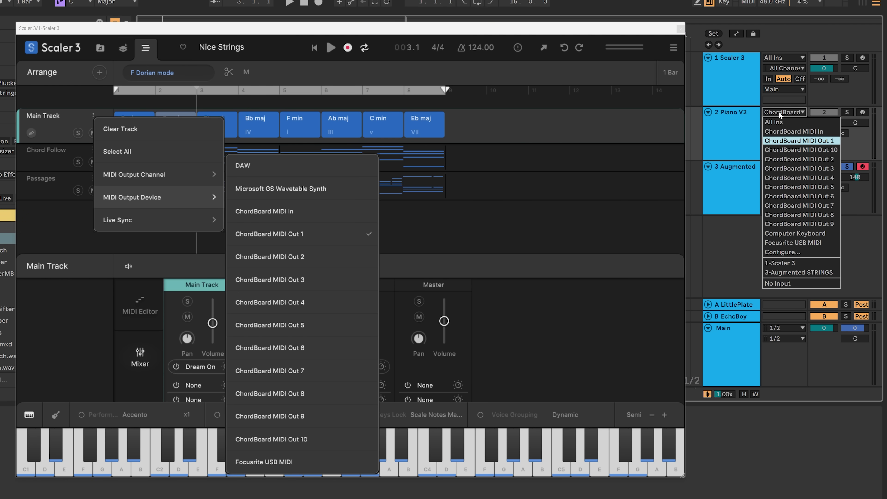
{"action": "left_click", "coordinate": [783, 140]}
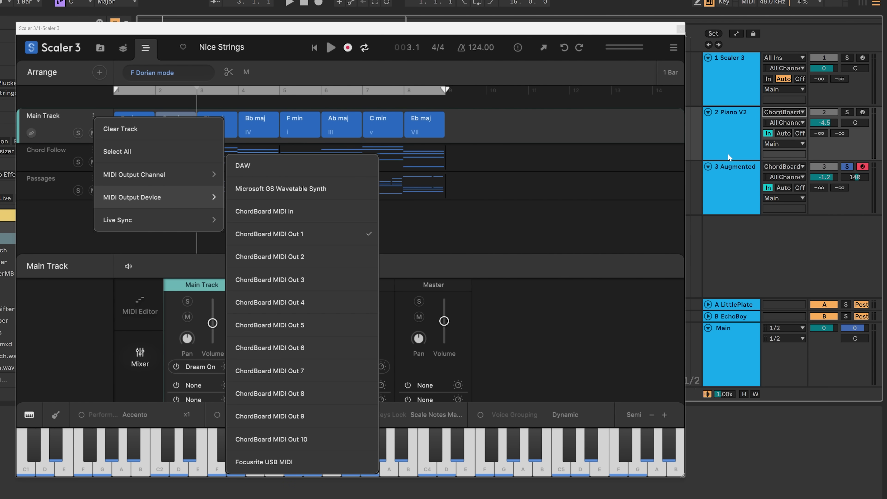
{"action": "left_click", "coordinate": [467, 217]}
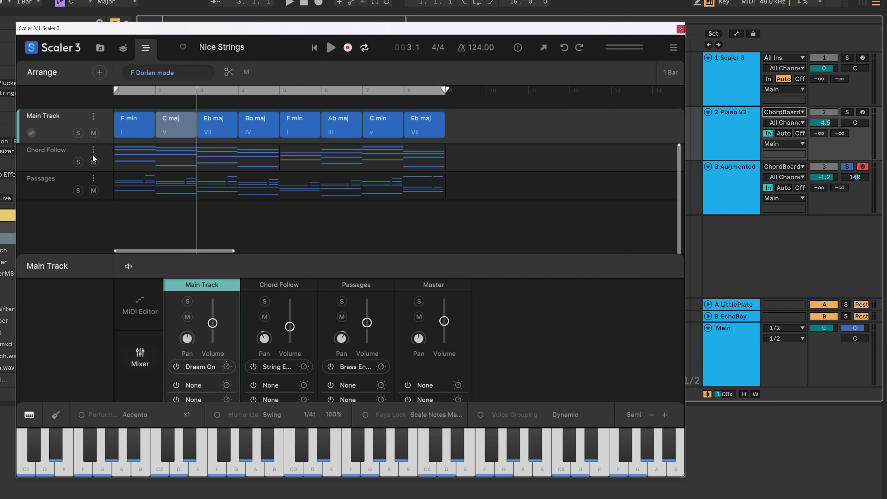
Step: Mute Main Track, mute then unmute Passages, and start playback
{"action": "left_click", "coordinate": [93, 133]}
{"action": "left_click", "coordinate": [94, 190]}
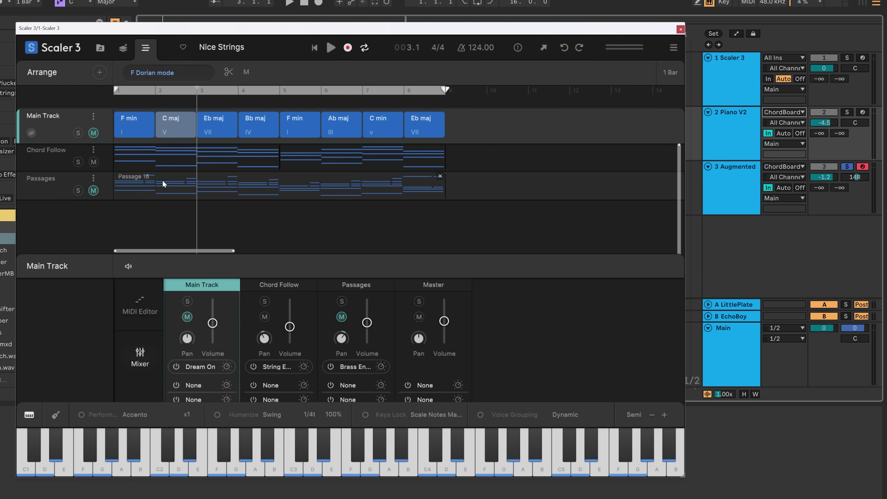
{"action": "left_click", "coordinate": [93, 190]}
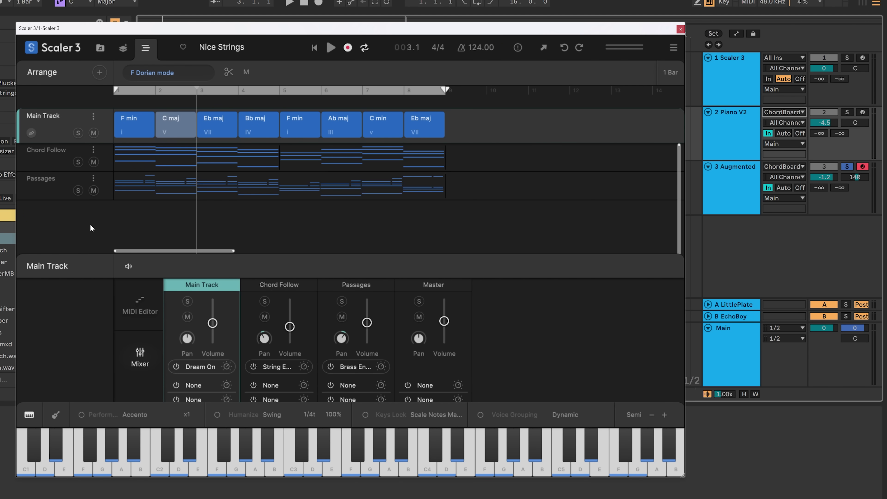
{"action": "key", "text": "space"}
{"action": "left_click", "coordinate": [738, 183]}
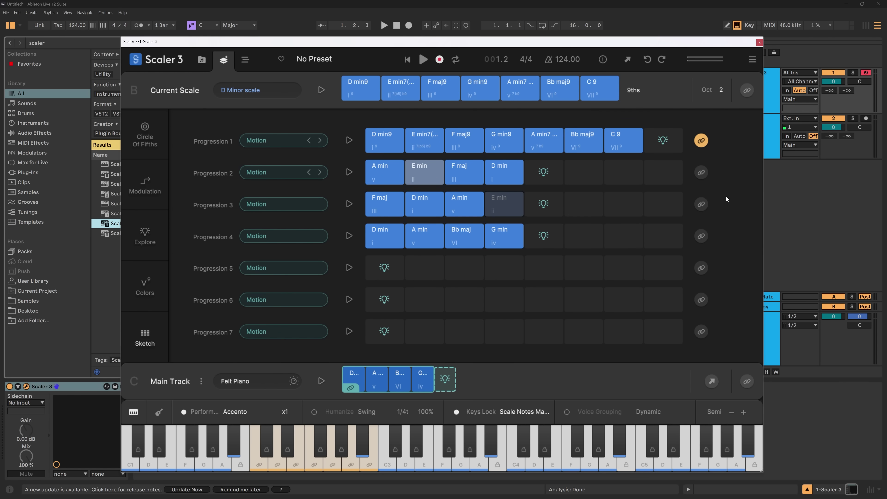
Step: Link Progression 2, then Progression 3, and finally Progression 1 to the keyboard
{"action": "left_click", "coordinate": [701, 172]}
{"action": "left_click", "coordinate": [699, 205]}
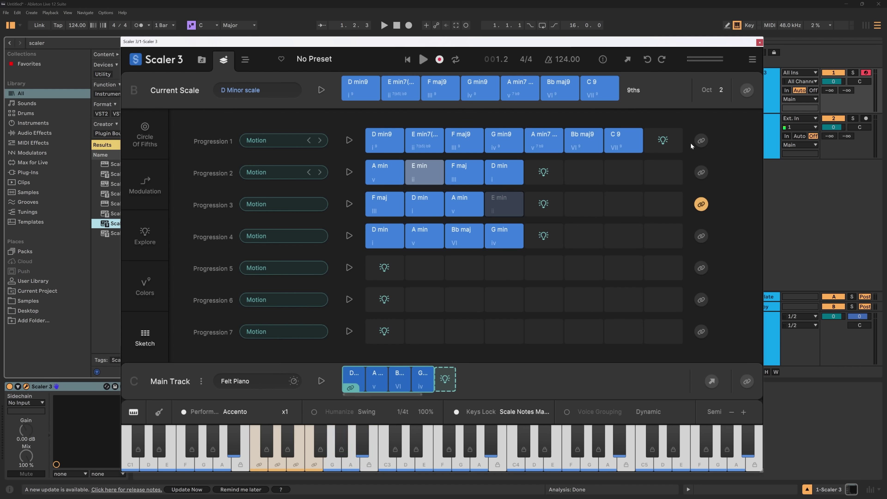
{"action": "left_click", "coordinate": [701, 141]}
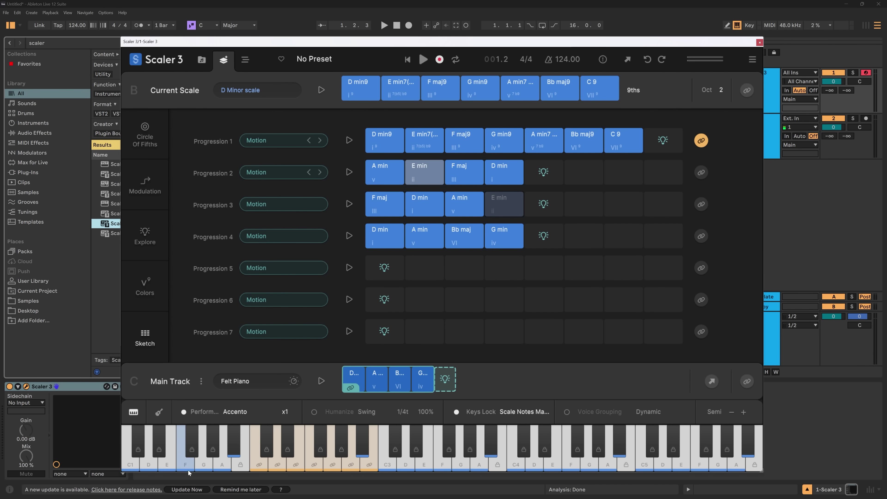
Step: Set Keyswitches to On in the Settings Playback page and close Settings
{"action": "left_click", "coordinate": [752, 60]}
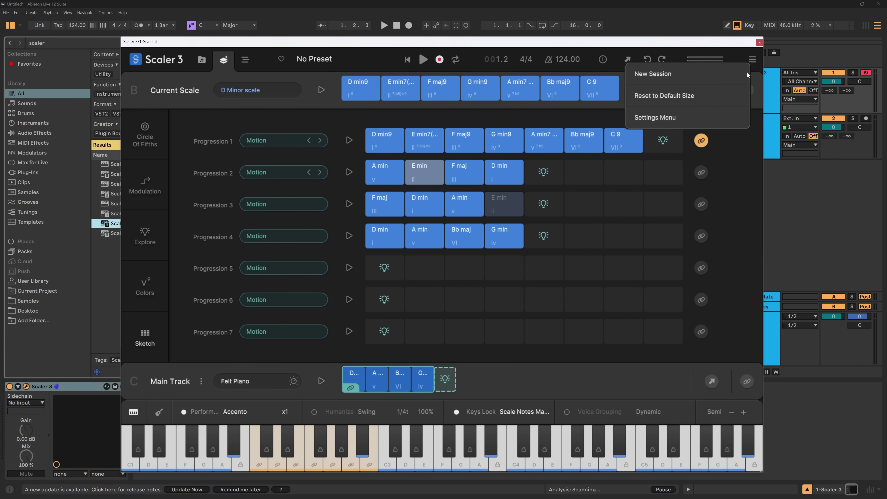
{"action": "left_click", "coordinate": [684, 116]}
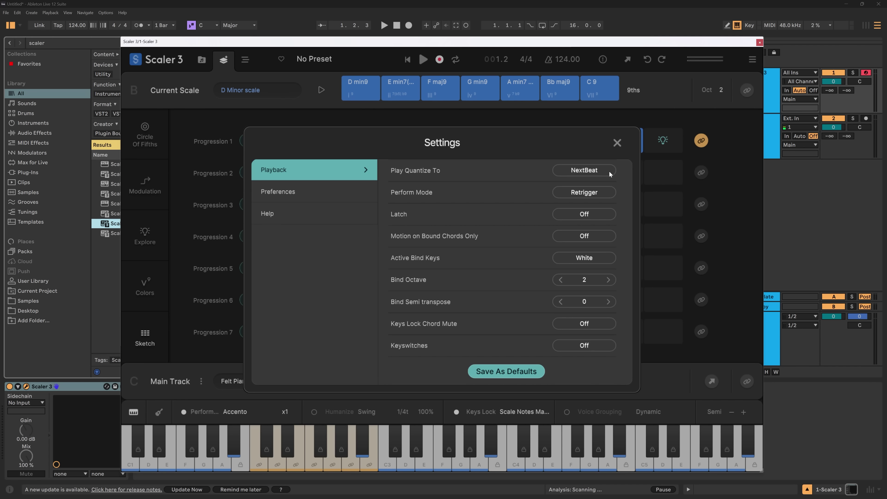
{"action": "left_click", "coordinate": [583, 344]}
{"action": "left_click", "coordinate": [568, 372]}
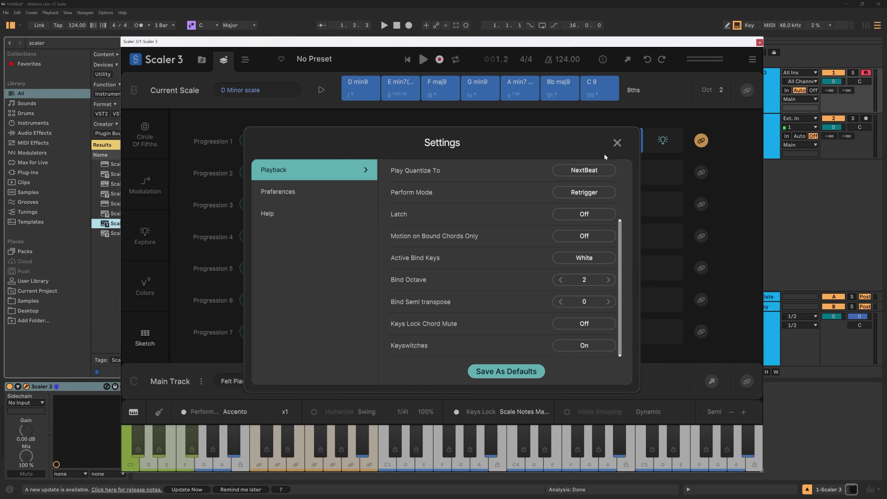
{"action": "left_click", "coordinate": [617, 143]}
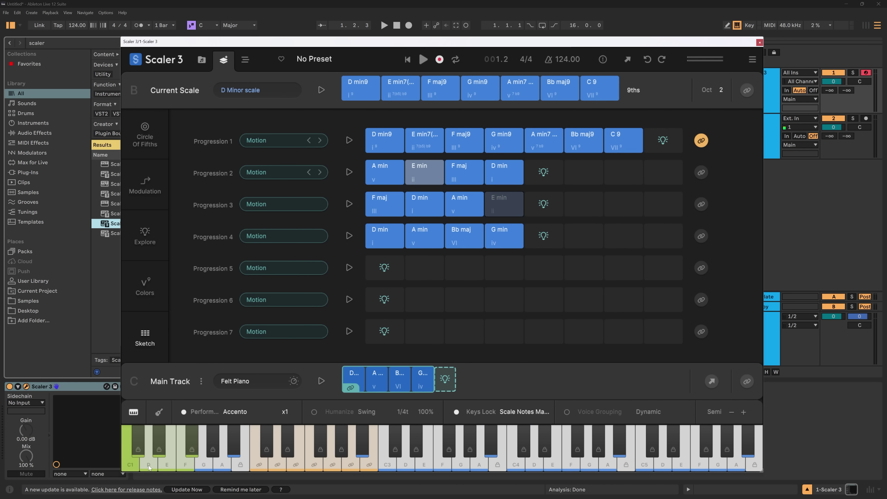
Step: Shift the computer keyboard's playing octave down to C1
{"action": "key", "text": "z"}
{"action": "key", "text": "s"}
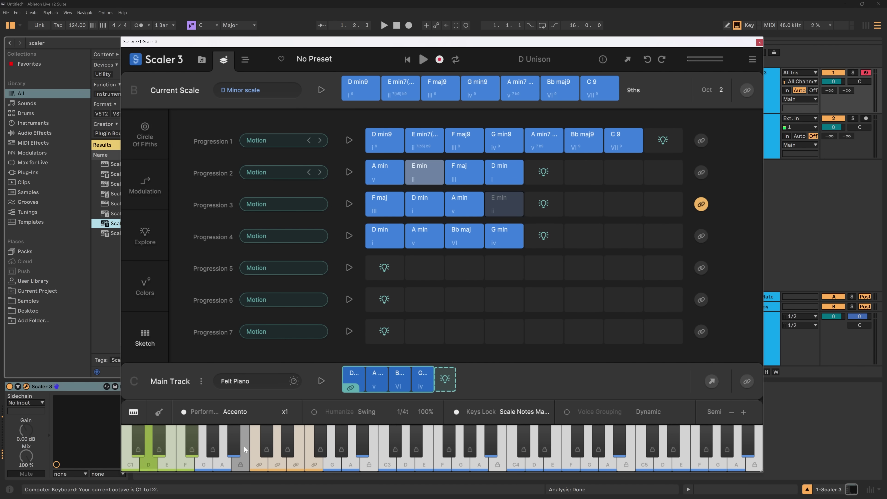
{"action": "key", "text": "e"}
Step: Trigger keyswitches to jump to Progressions 5, 1, 3 and finally 2
{"action": "key", "text": "d"}
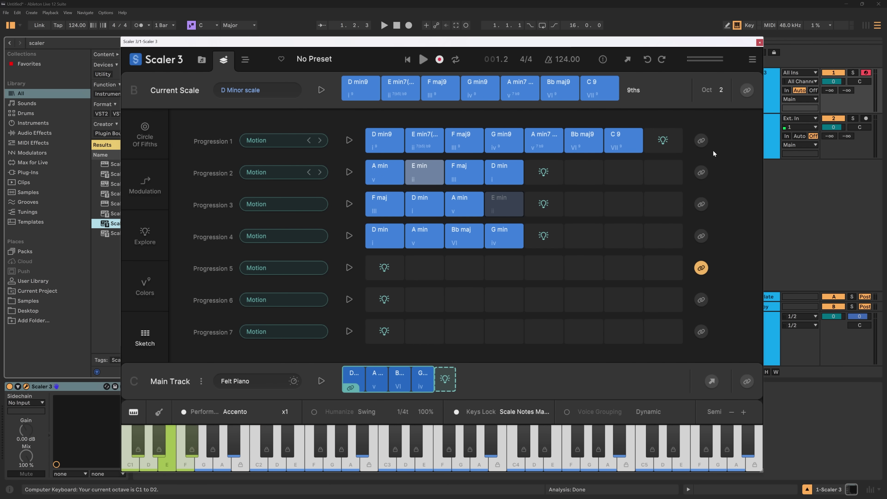
{"action": "key", "text": "a"}
{"action": "key", "text": "d"}
{"action": "key", "text": "s"}
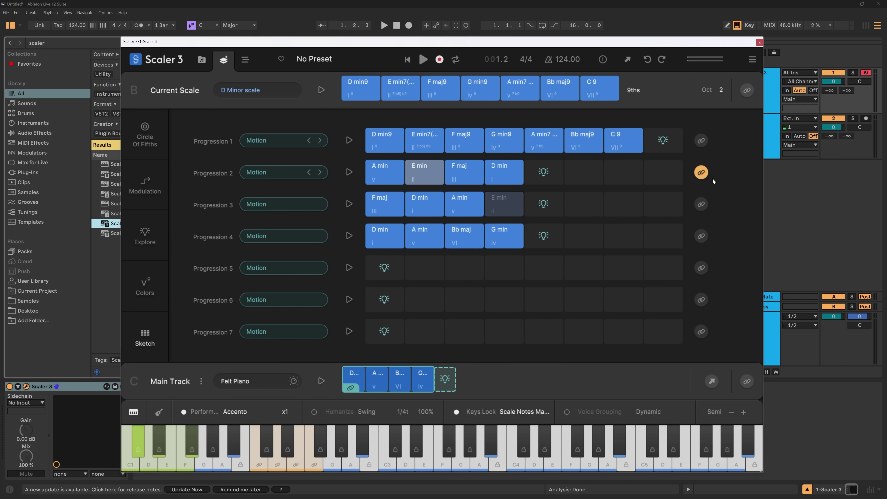